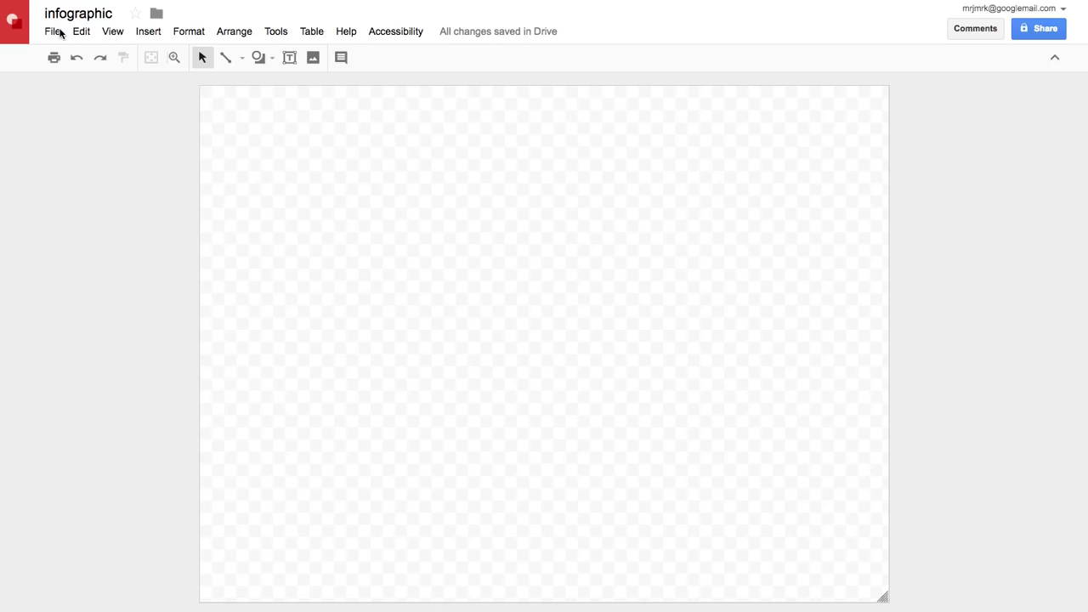
# Set a custom page size of 800 × 2000 pixels in Page setup.
pyautogui.click(55, 32)
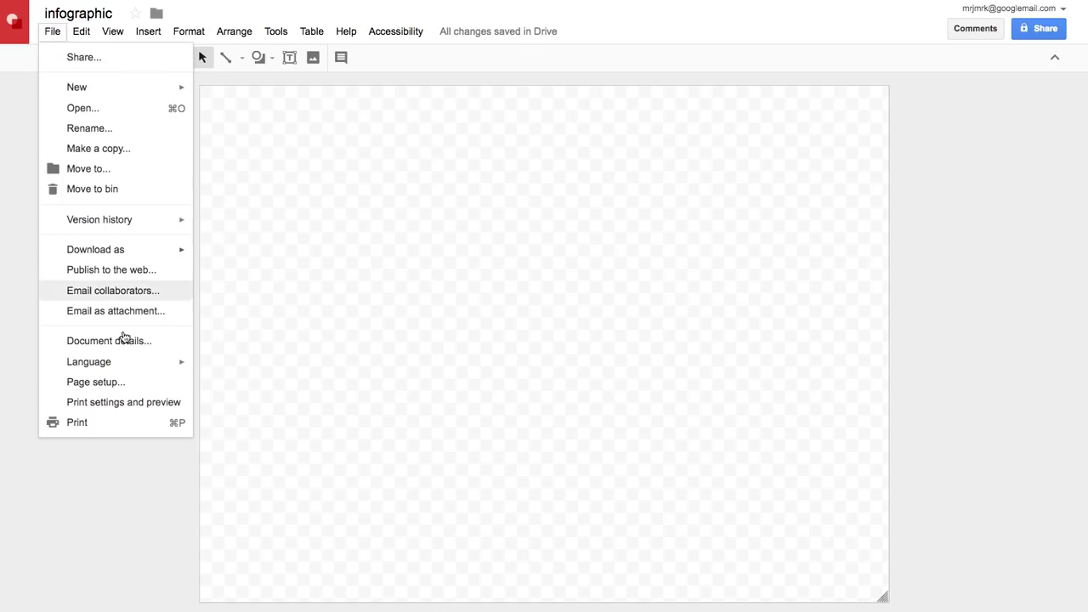
pyautogui.click(95, 389)
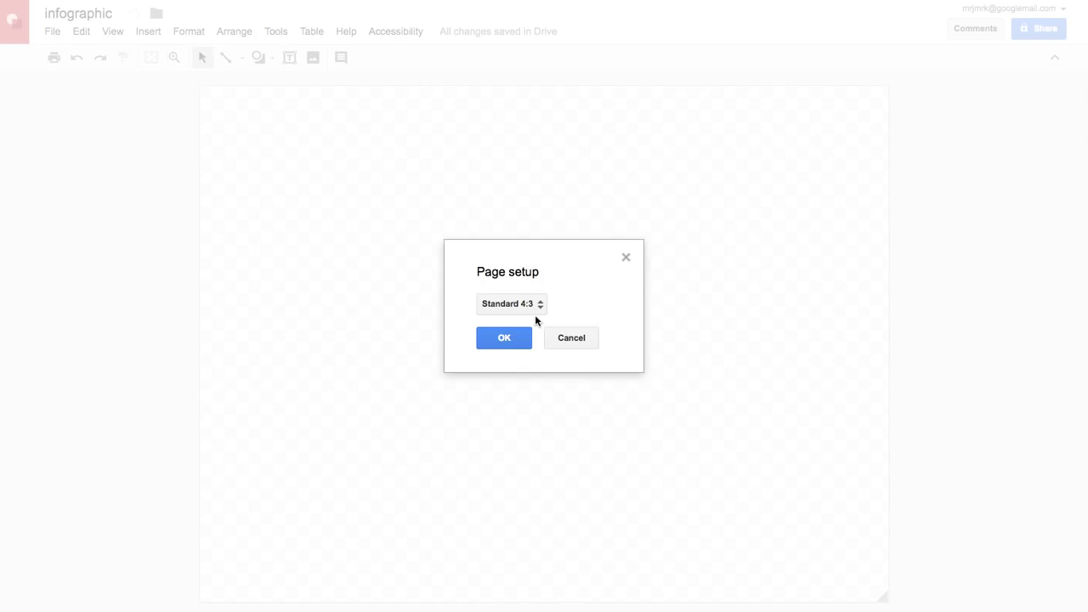
pyautogui.click(535, 312)
pyautogui.click(527, 369)
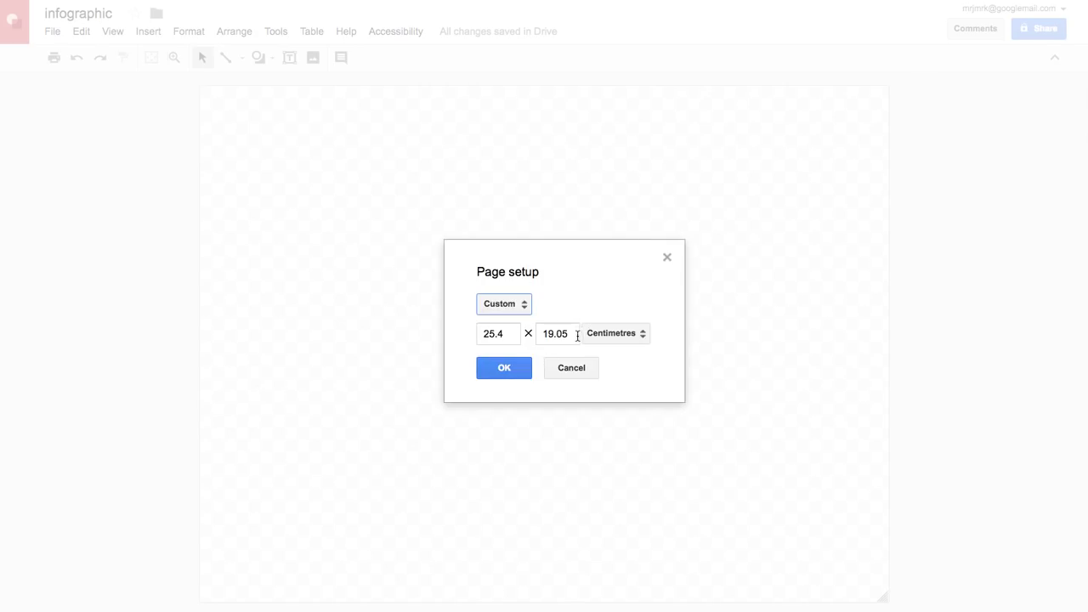
pyautogui.click(624, 339)
pyautogui.click(619, 376)
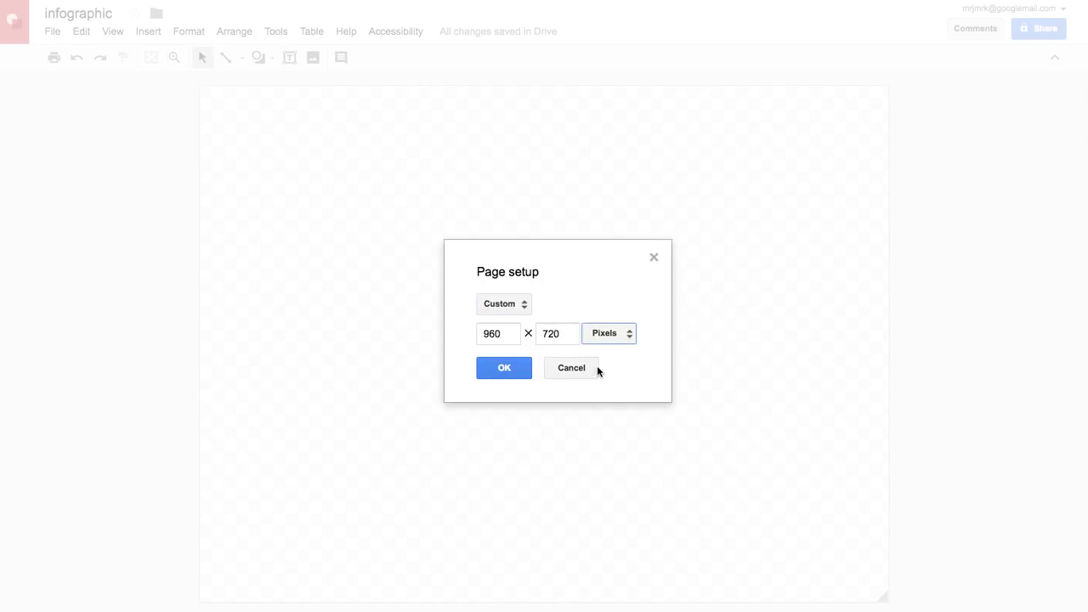
pyautogui.click(564, 333)
pyautogui.moveTo(565, 334); pyautogui.dragTo(524, 334)
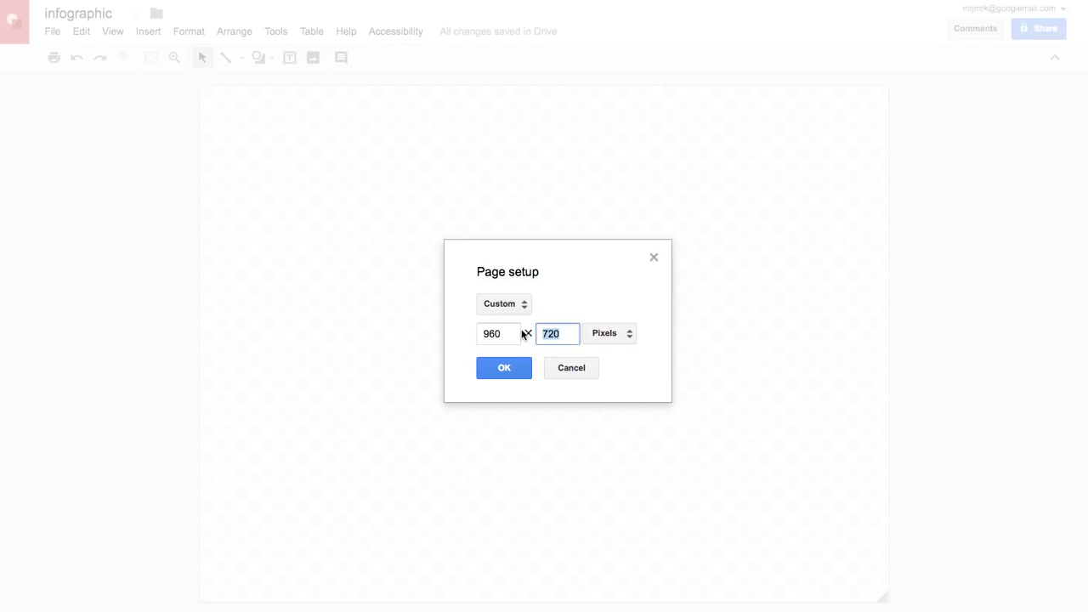
pyautogui.write('2000')
pyautogui.moveTo(509, 331); pyautogui.dragTo(469, 333)
pyautogui.write('800')
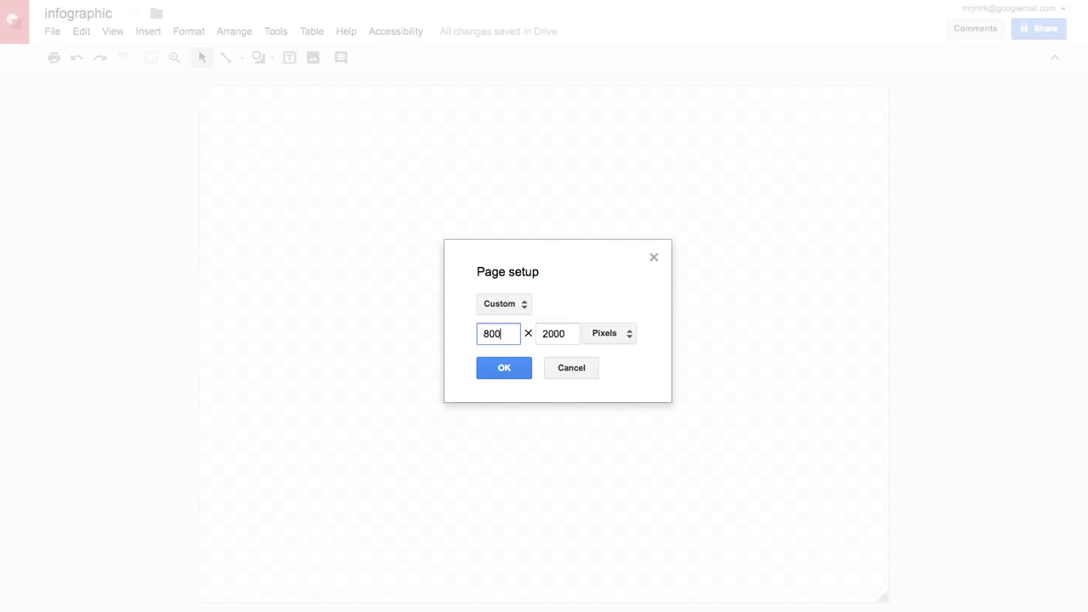
pyautogui.click(499, 374)
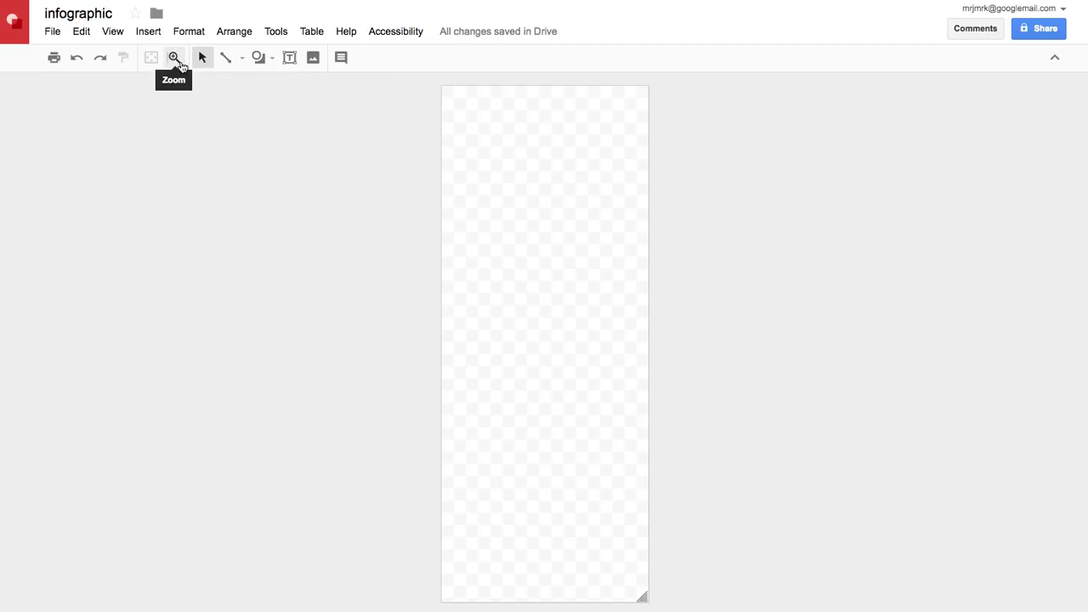
# Draw a rectangle covering the whole page.
pyautogui.click(266, 65)
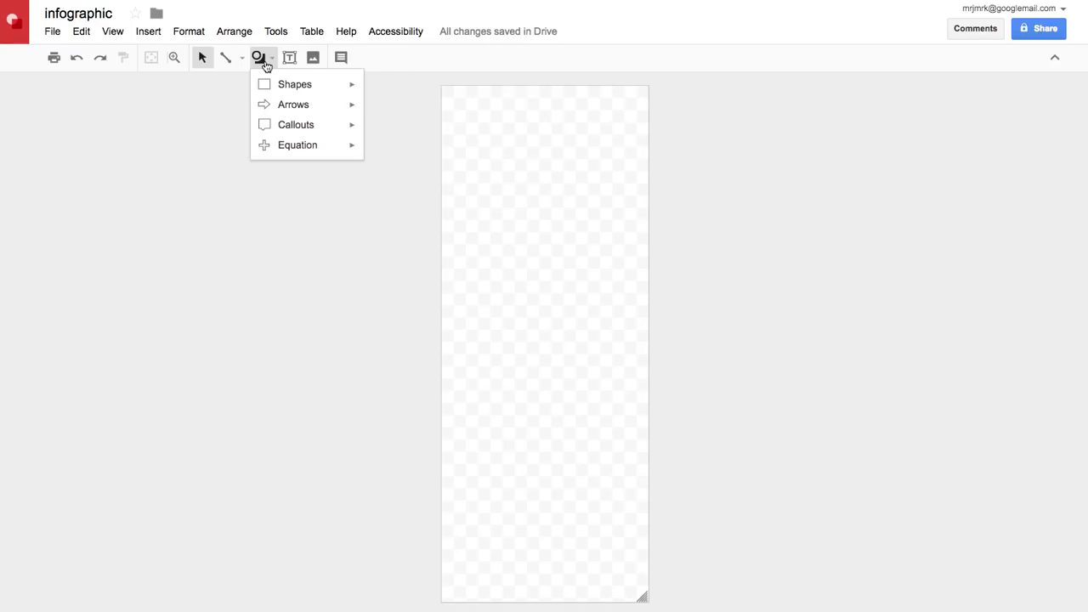
pyautogui.moveTo(304, 85)
pyautogui.click(375, 92)
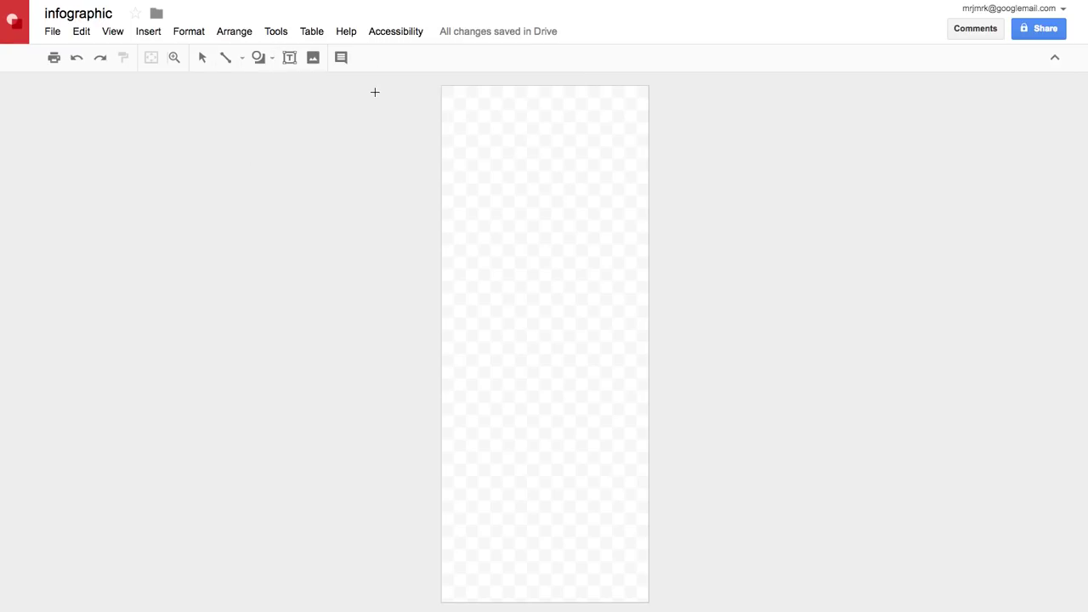
pyautogui.moveTo(442, 86); pyautogui.dragTo(648, 602)
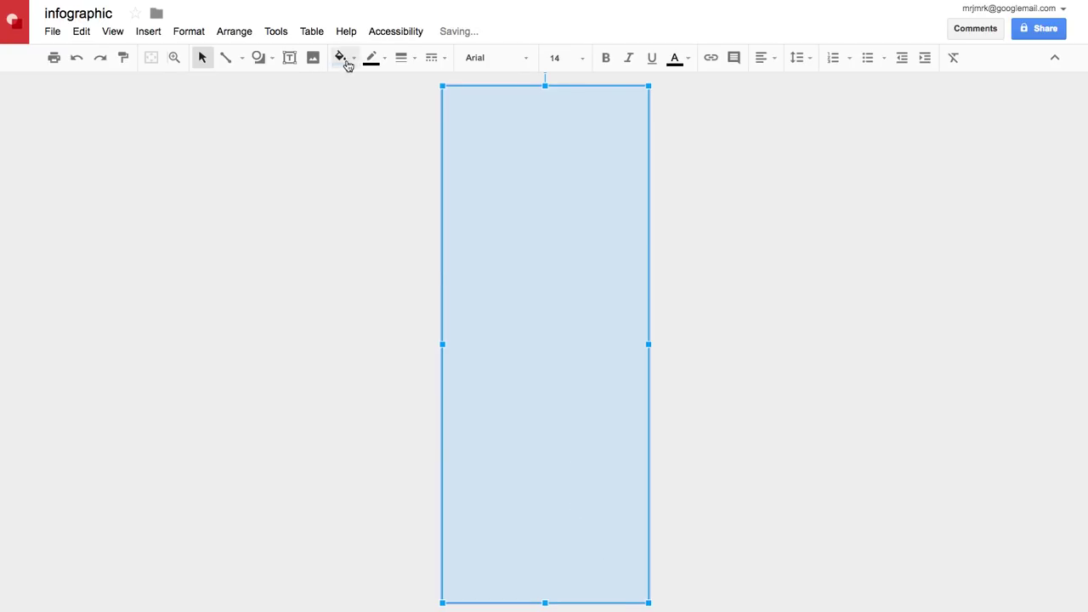
# Make the rectangle's outline transparent and fill it with the saved custom blue.
pyautogui.click(371, 57)
pyautogui.click(425, 87)
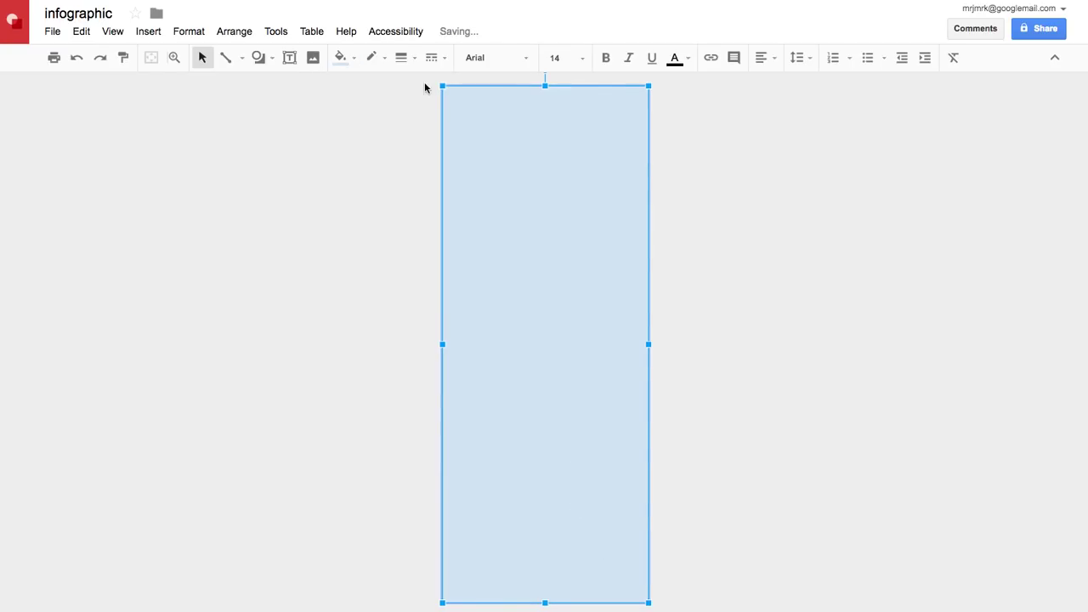
pyautogui.click(341, 58)
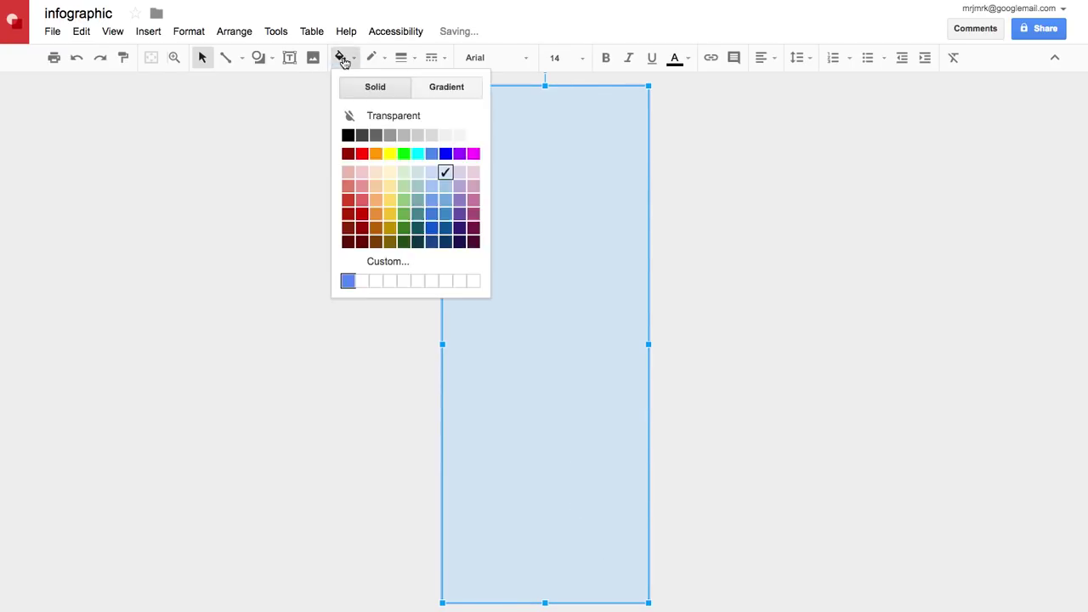
pyautogui.click(348, 282)
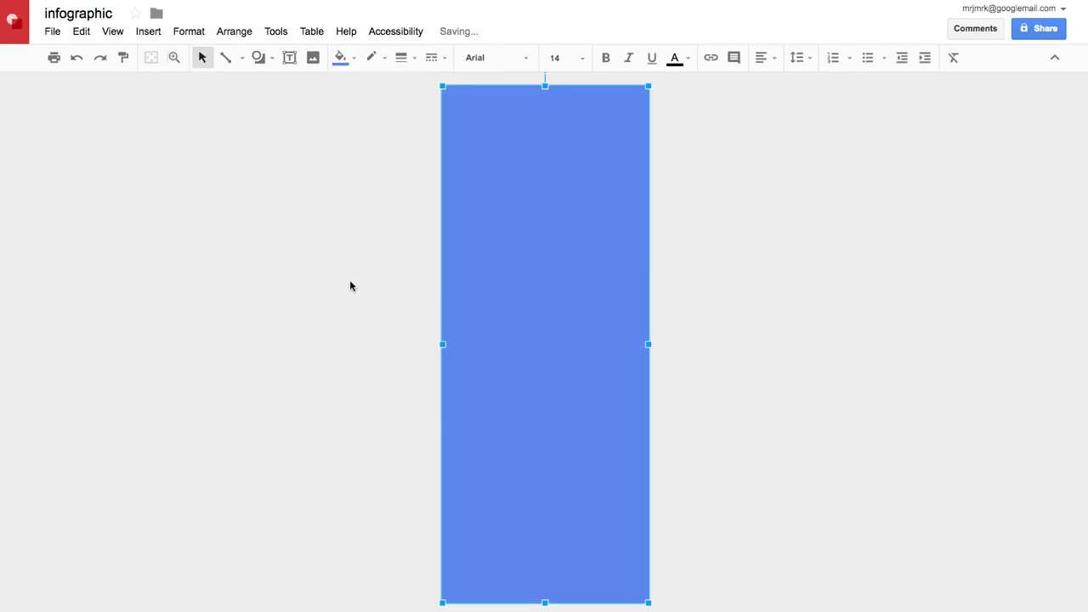
pyautogui.click(341, 57)
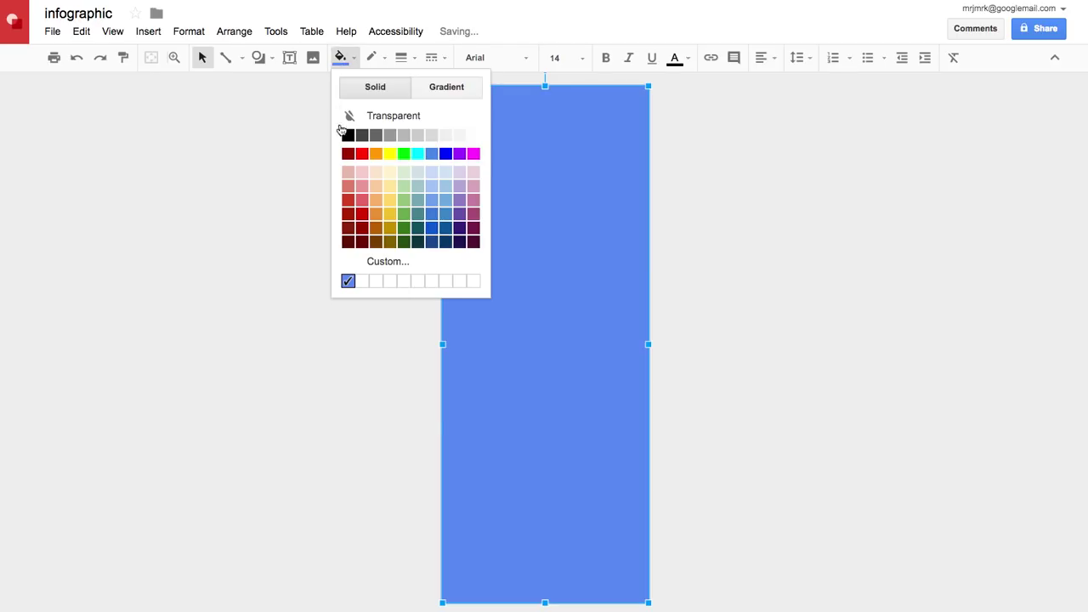
pyautogui.click(364, 282)
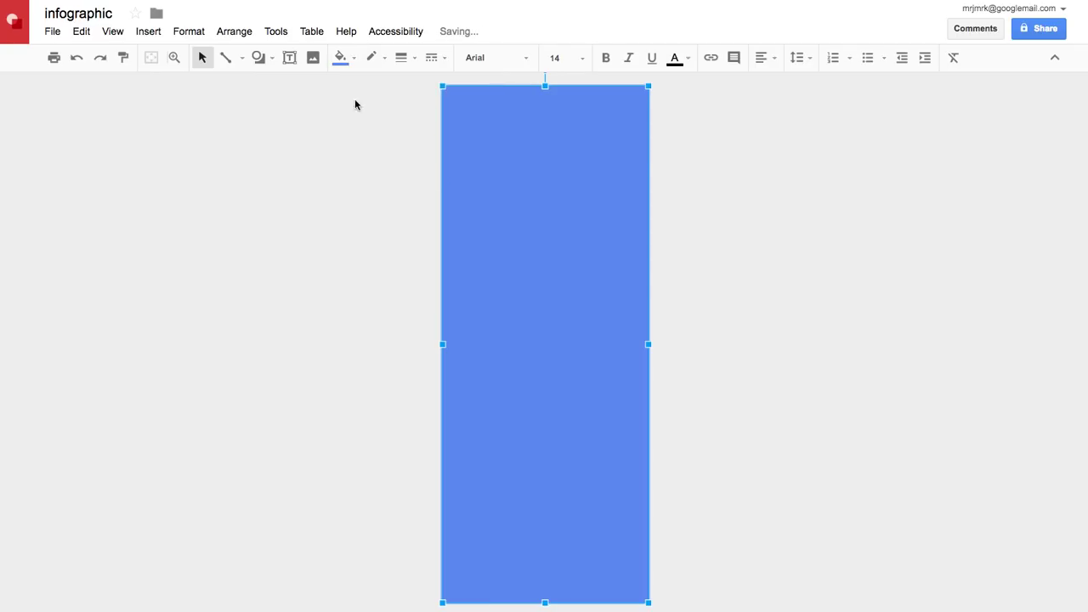
pyautogui.click(341, 57)
pyautogui.click(388, 282)
pyautogui.click(341, 56)
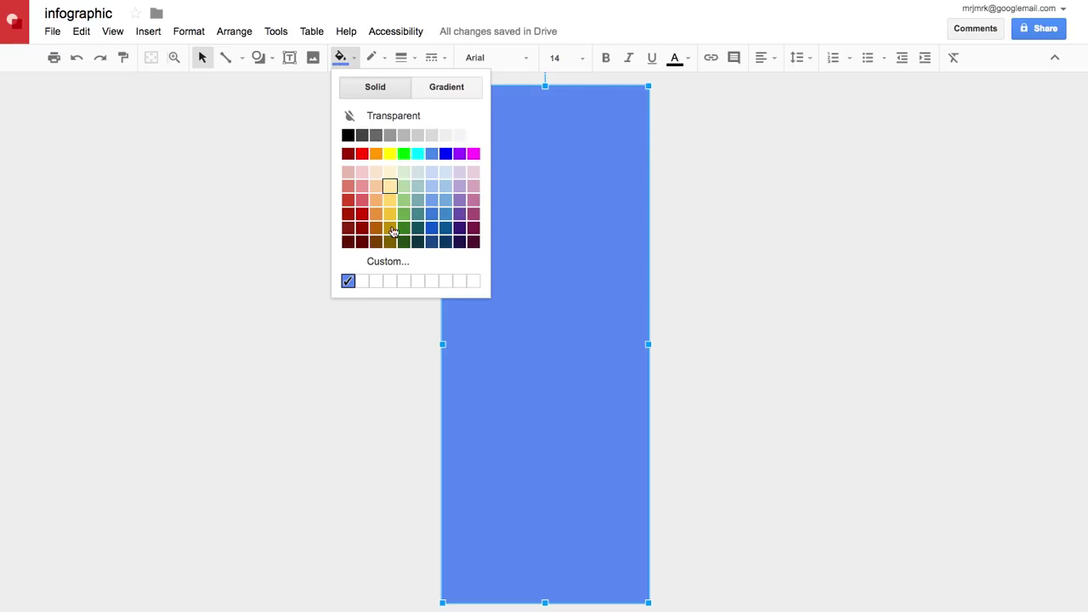
# Darken the background rectangle's custom fill to #4265b5 with the brightness slider.
pyautogui.click(381, 269)
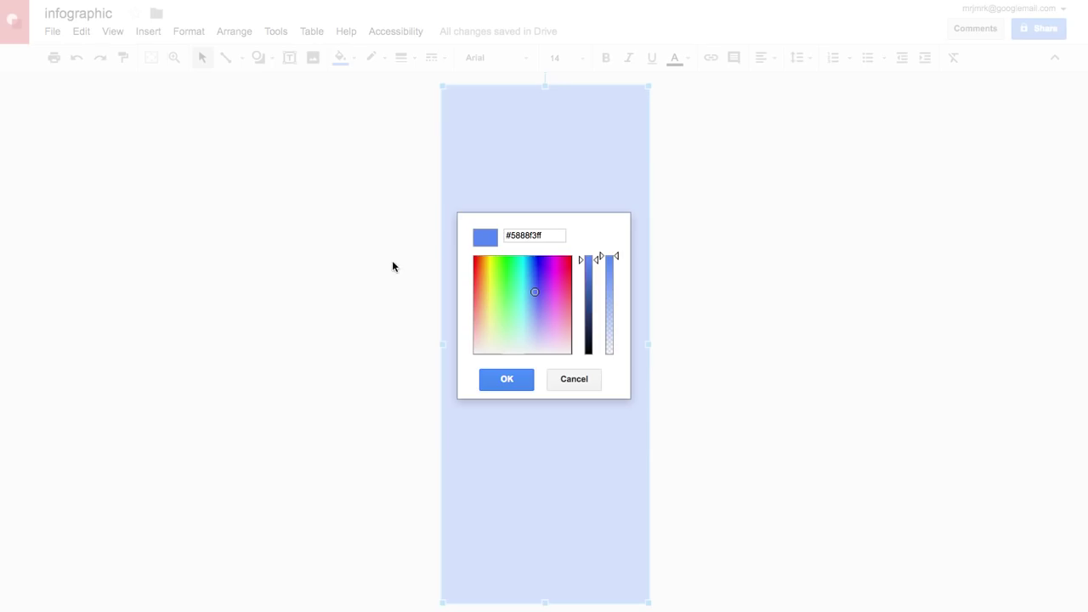
pyautogui.moveTo(509, 235); pyautogui.dragTo(550, 236)
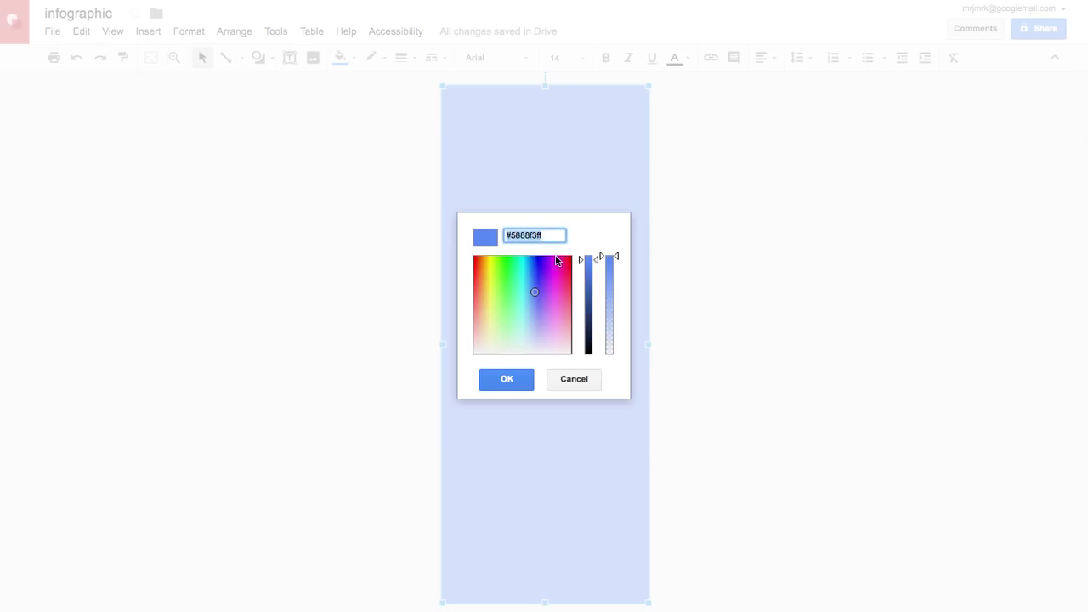
pyautogui.click(599, 260)
pyautogui.moveTo(598, 260); pyautogui.dragTo(597, 289)
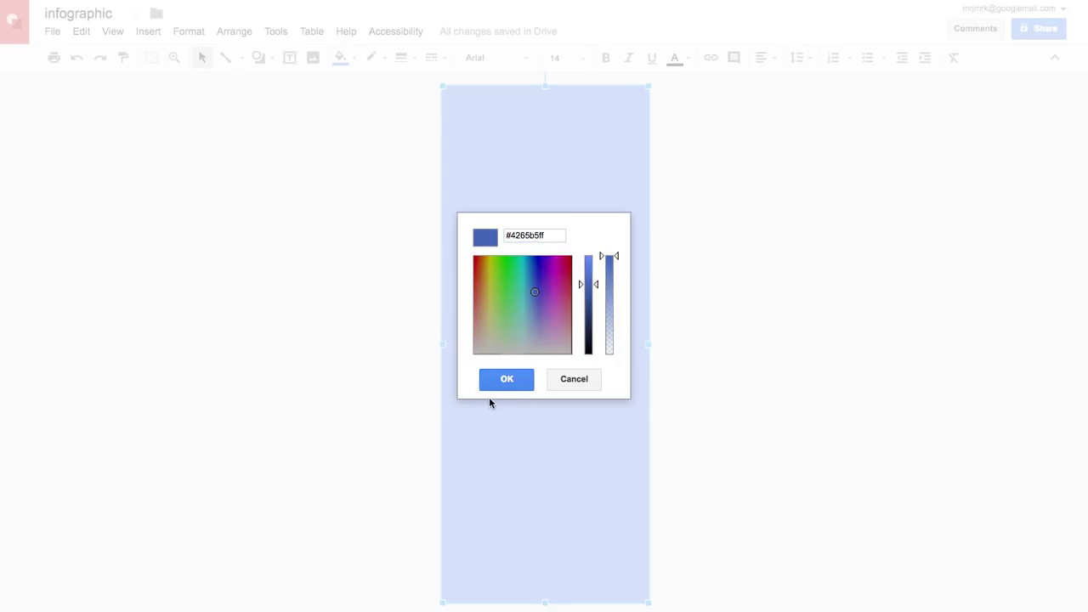
pyautogui.click(505, 379)
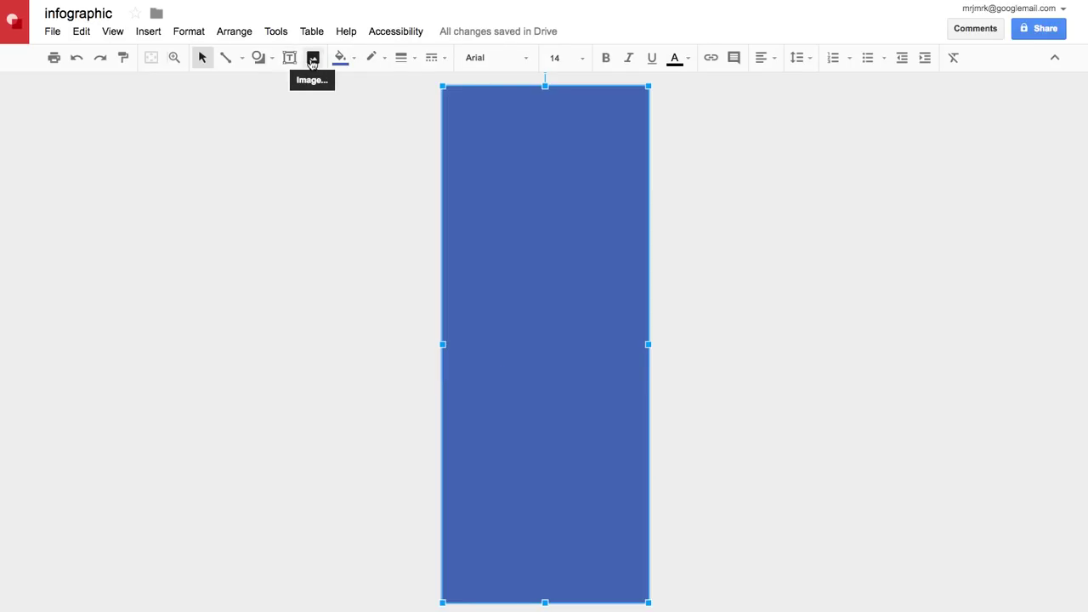
# Draw a lighter-blue rectangle across the top of the background as a header band.
pyautogui.click(258, 57)
pyautogui.moveTo(286, 88)
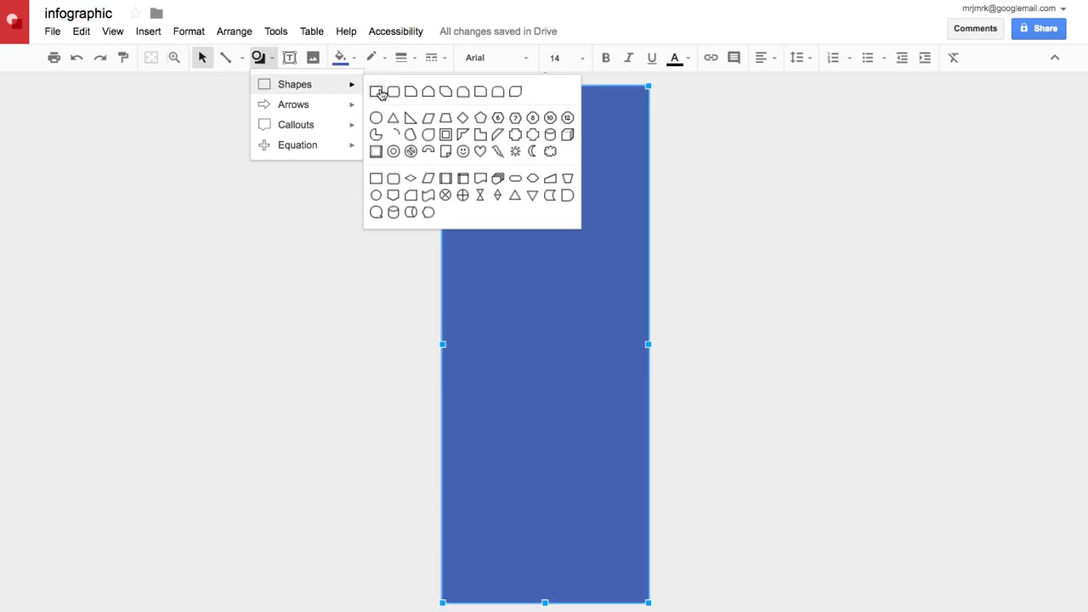
pyautogui.click(379, 91)
pyautogui.moveTo(452, 96); pyautogui.dragTo(640, 187)
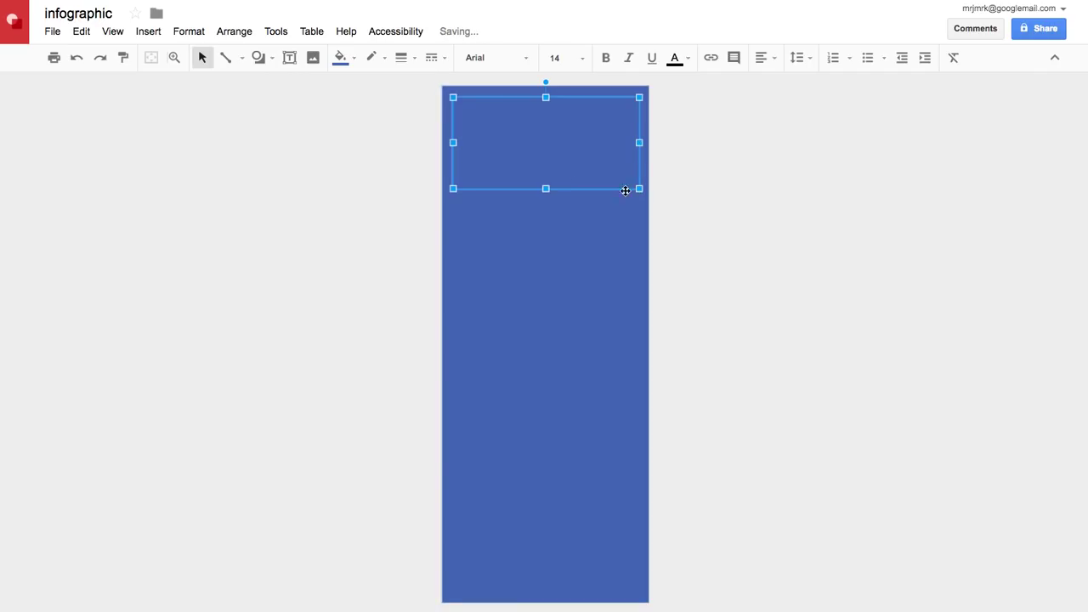
pyautogui.click(337, 58)
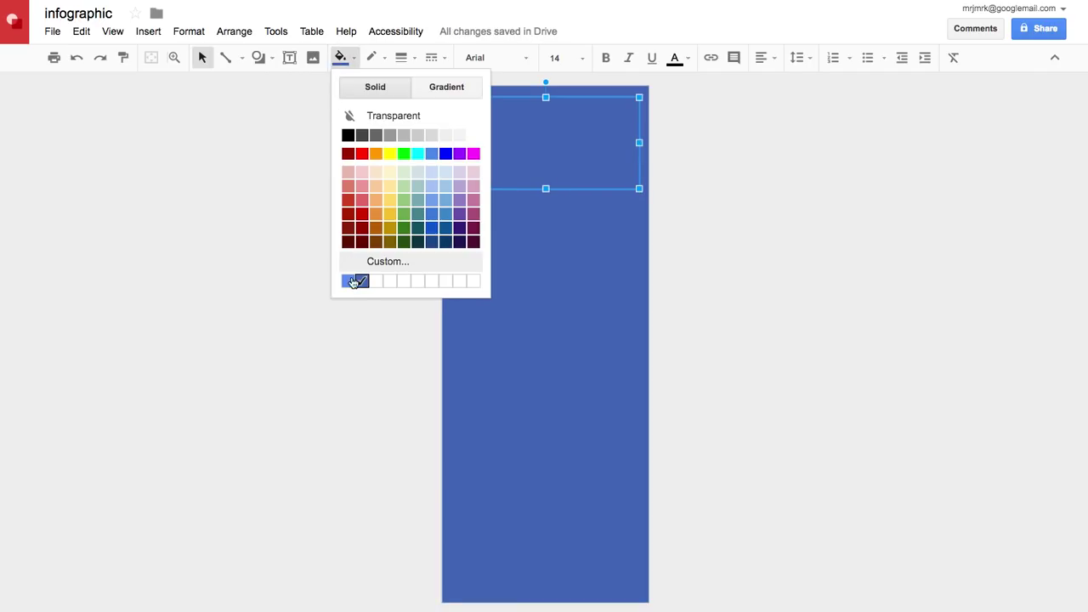
pyautogui.click(353, 281)
pyautogui.click(540, 278)
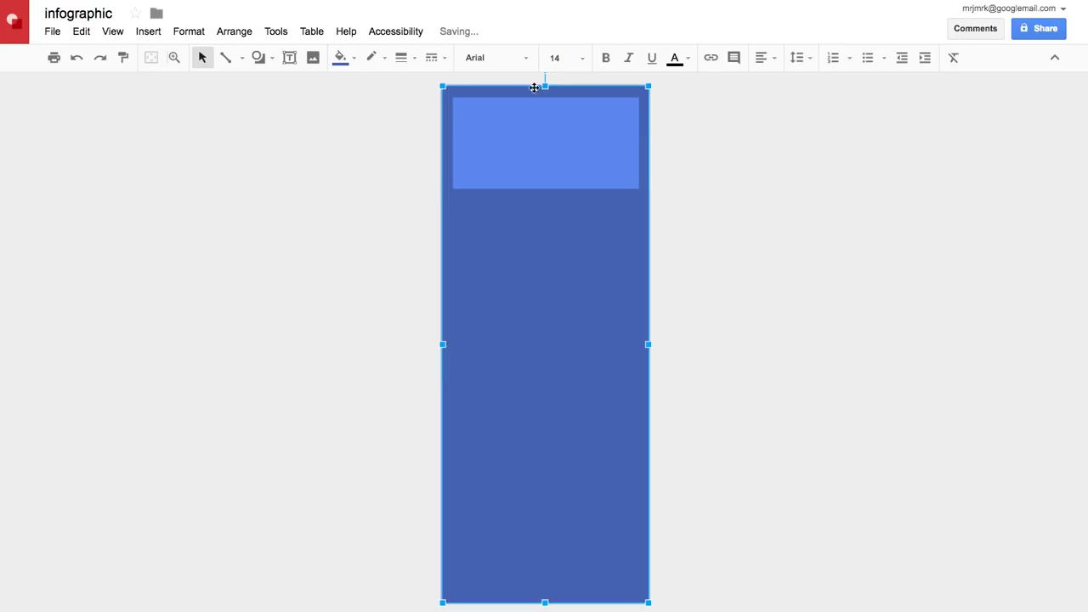
# Add a text box over the header and type the 'Google drive' title.
pyautogui.click(289, 57)
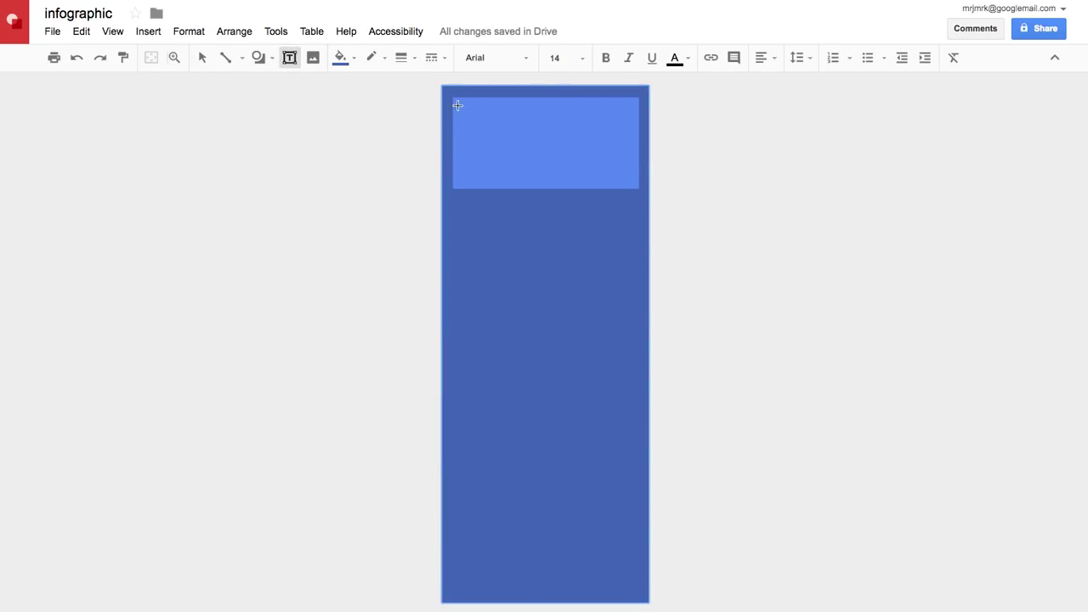
pyautogui.moveTo(455, 102); pyautogui.dragTo(625, 168)
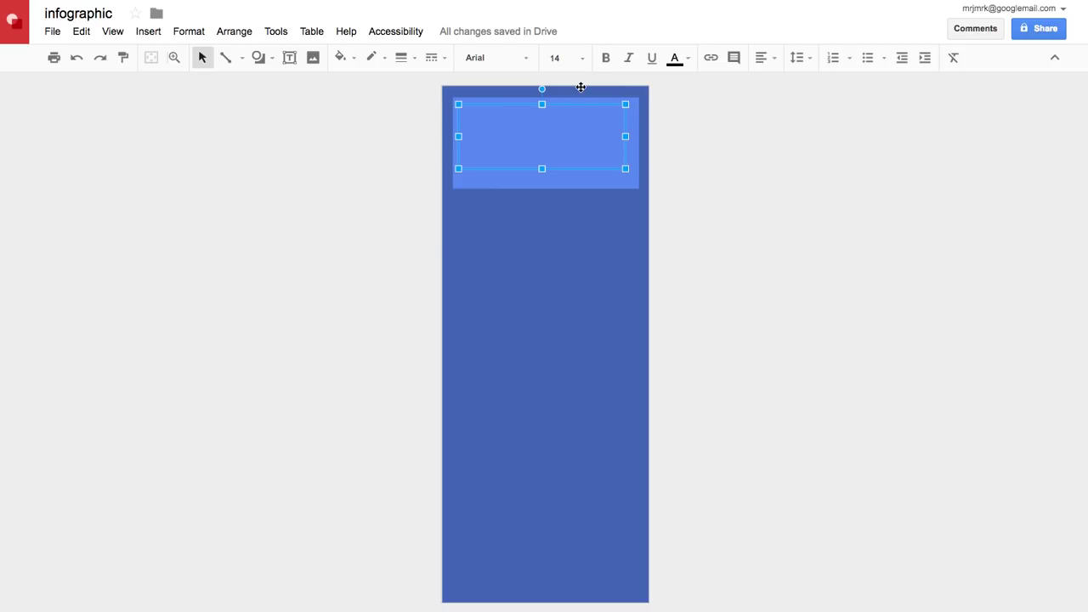
pyautogui.write('4')
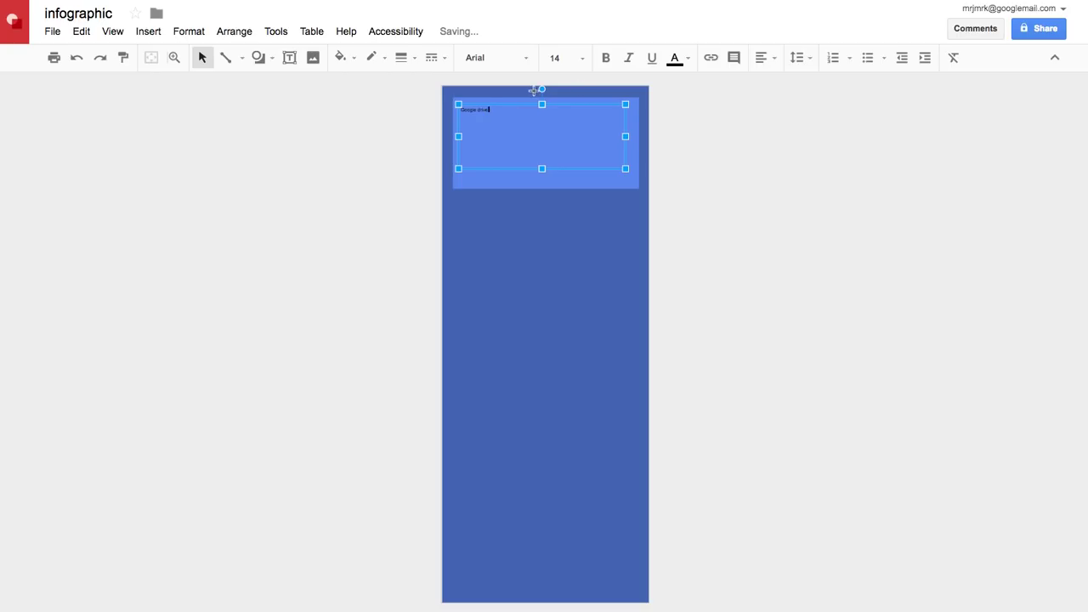
pyautogui.click(420, 105)
# Style the title white, size 72, Didact Gothic, bold and centre-aligned.
pyautogui.click(685, 58)
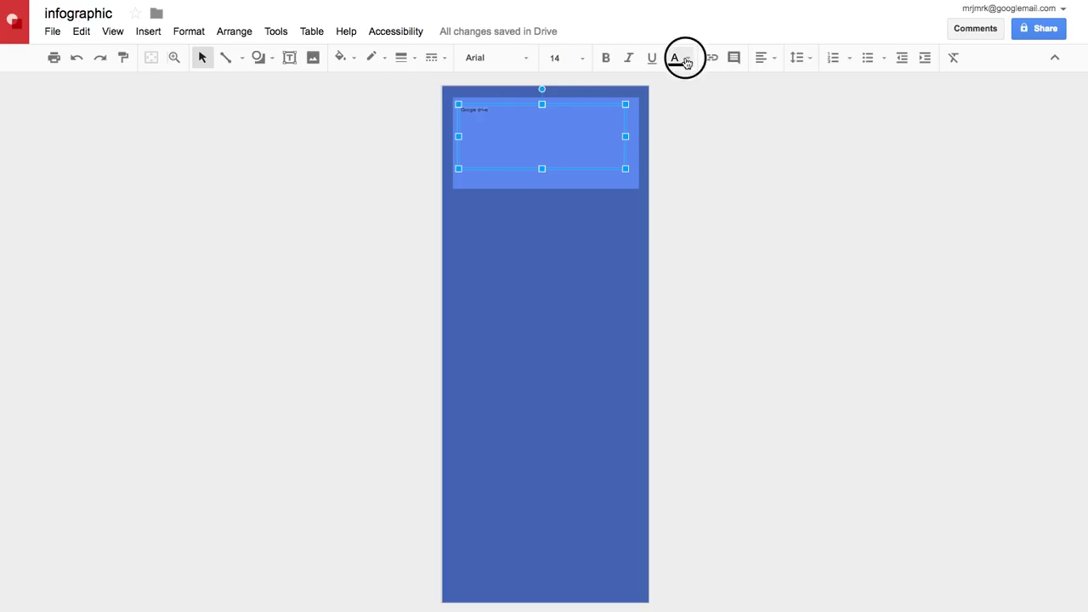
pyautogui.click(807, 115)
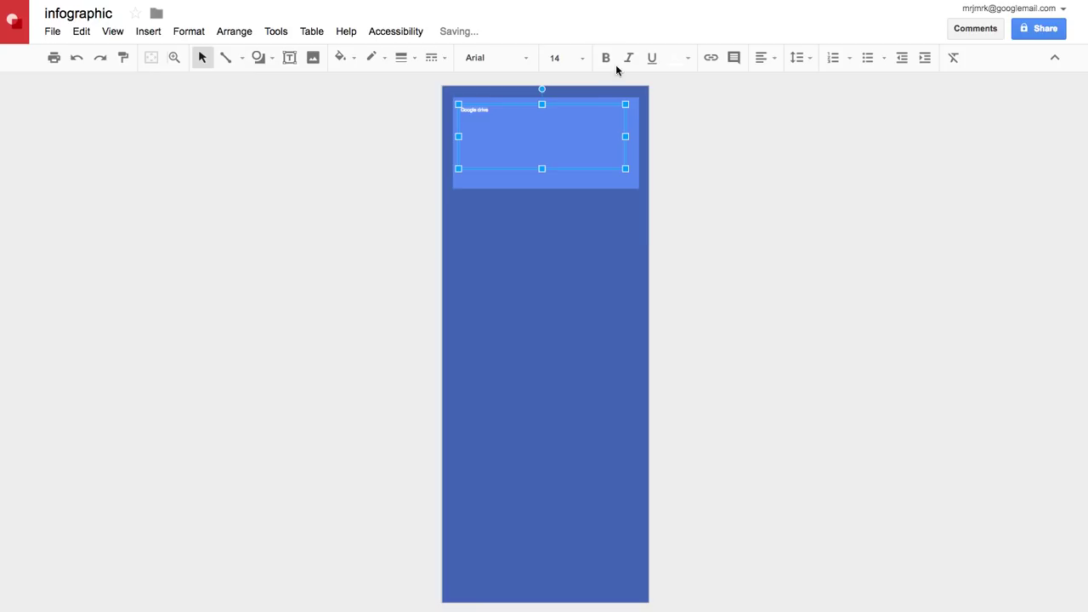
pyautogui.click(580, 58)
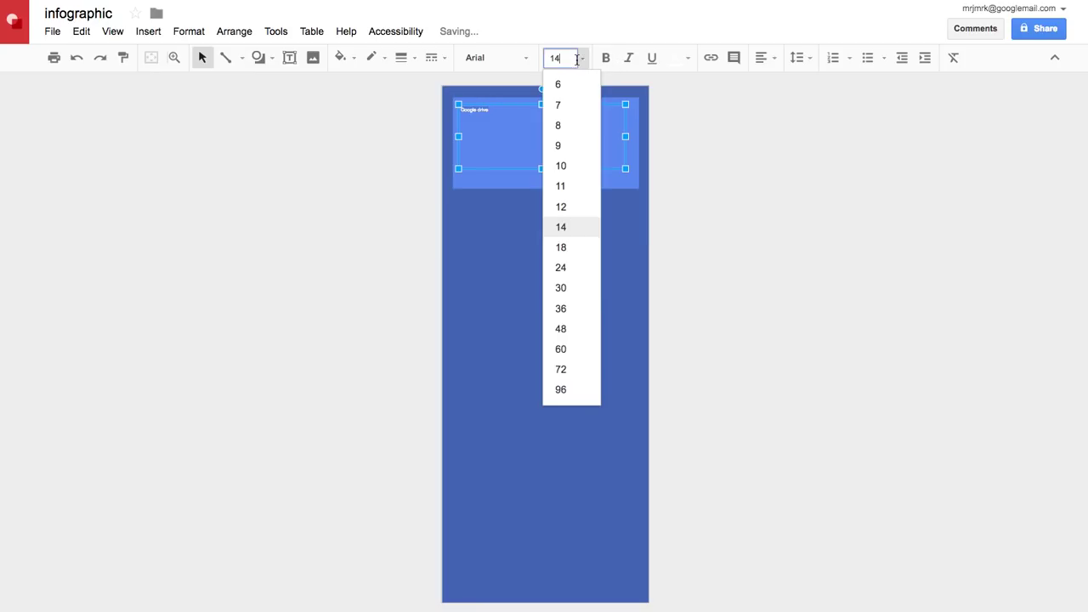
pyautogui.click(573, 348)
pyautogui.click(584, 57)
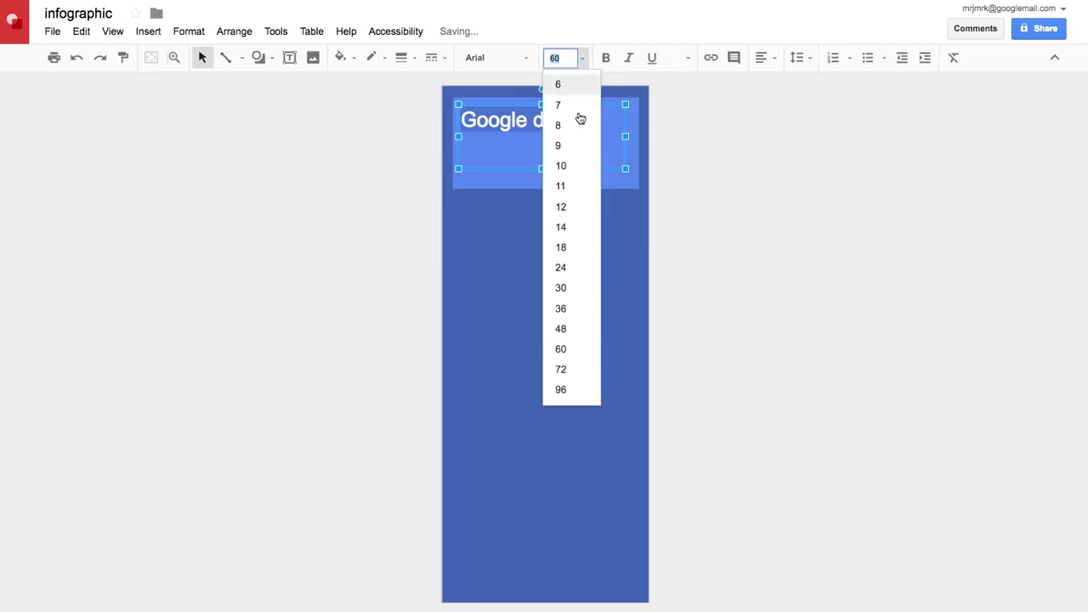
pyautogui.click(576, 368)
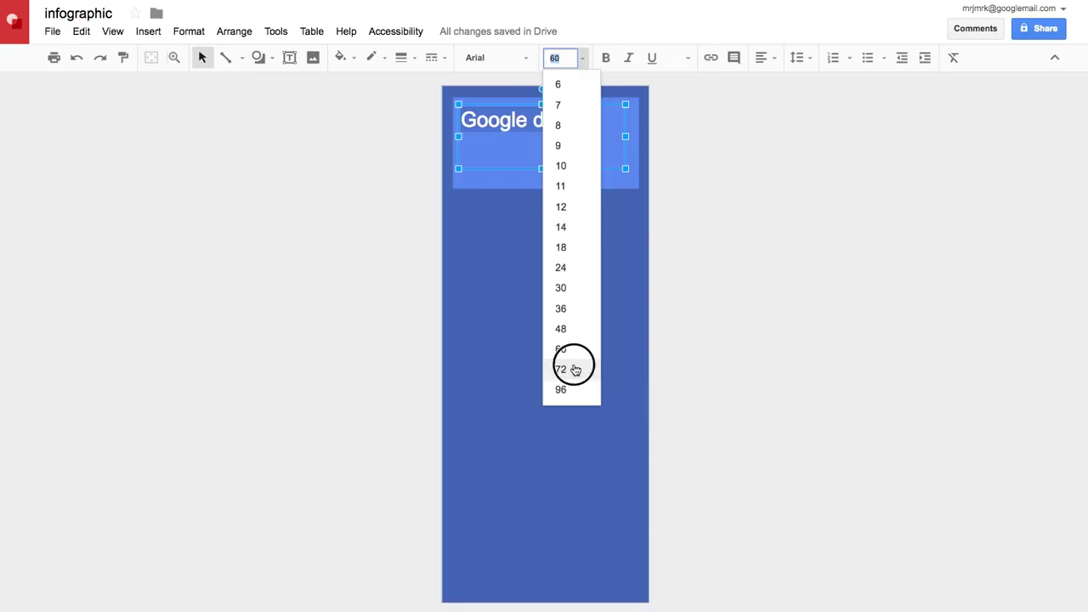
pyautogui.click(493, 58)
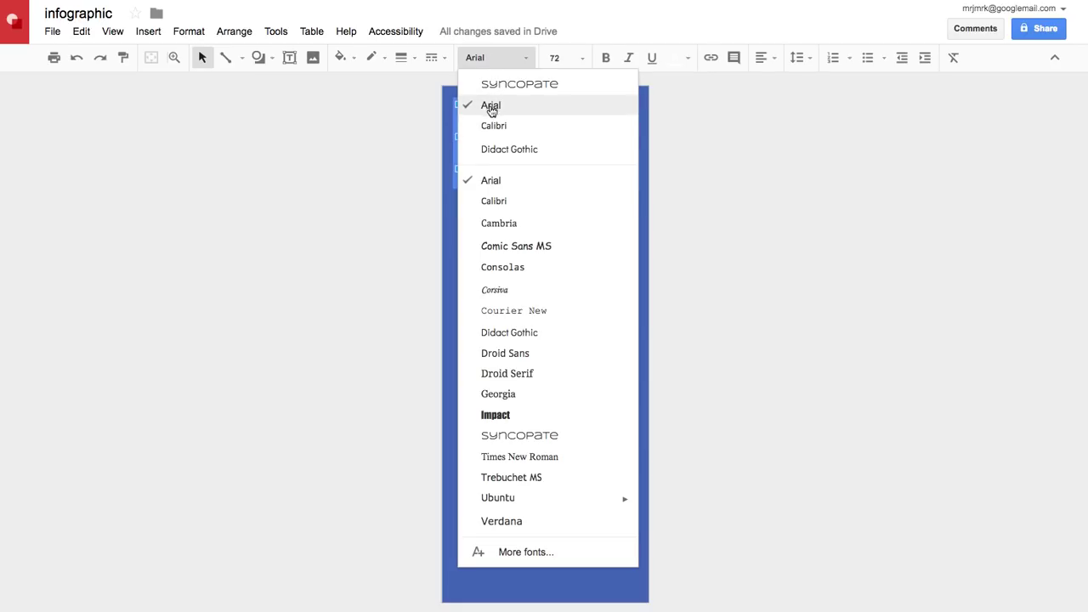
pyautogui.click(500, 150)
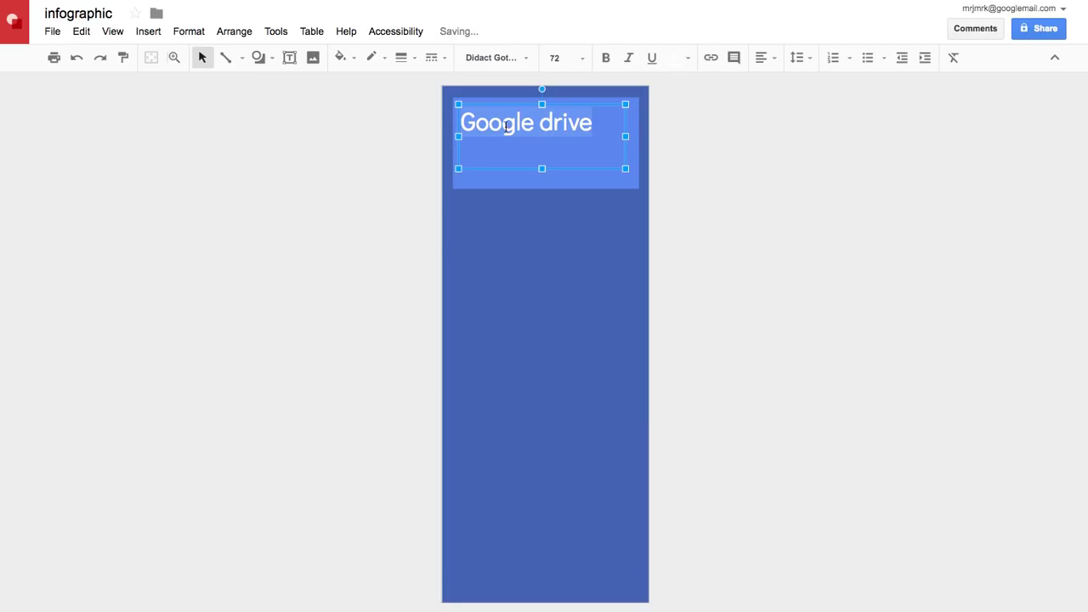
pyautogui.click(604, 60)
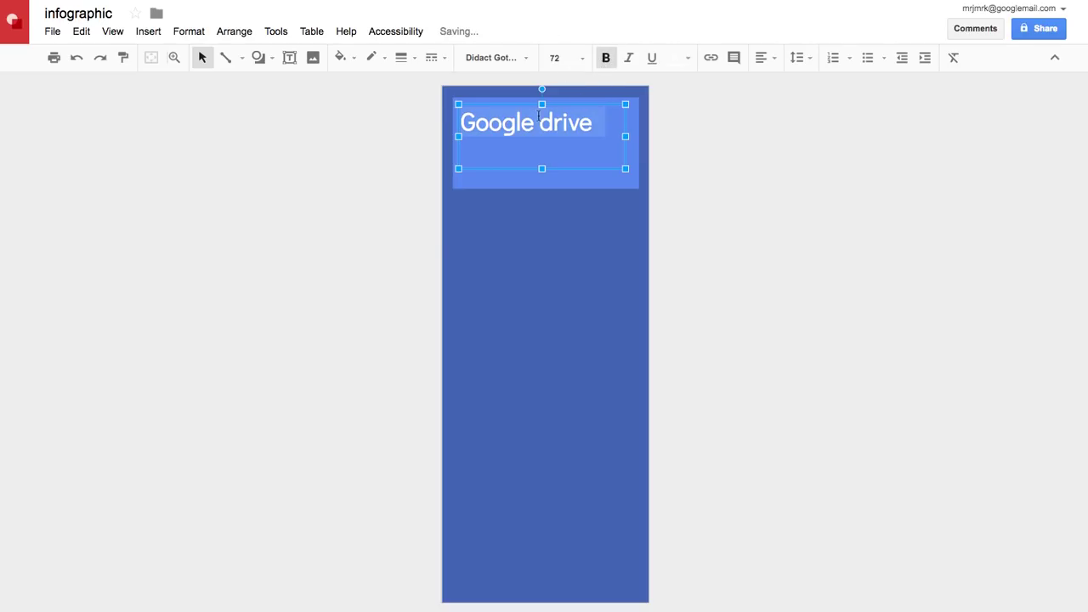
pyautogui.click(774, 58)
pyautogui.click(787, 85)
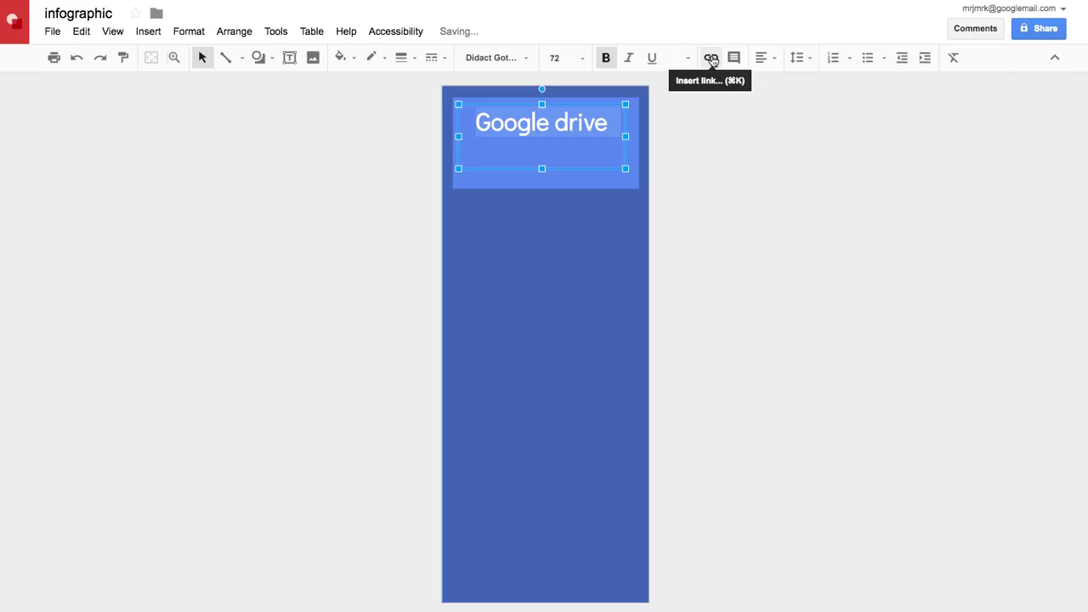
# Trim the title box to fit the 'Google drive' text and open Insert image.
pyautogui.click(560, 231)
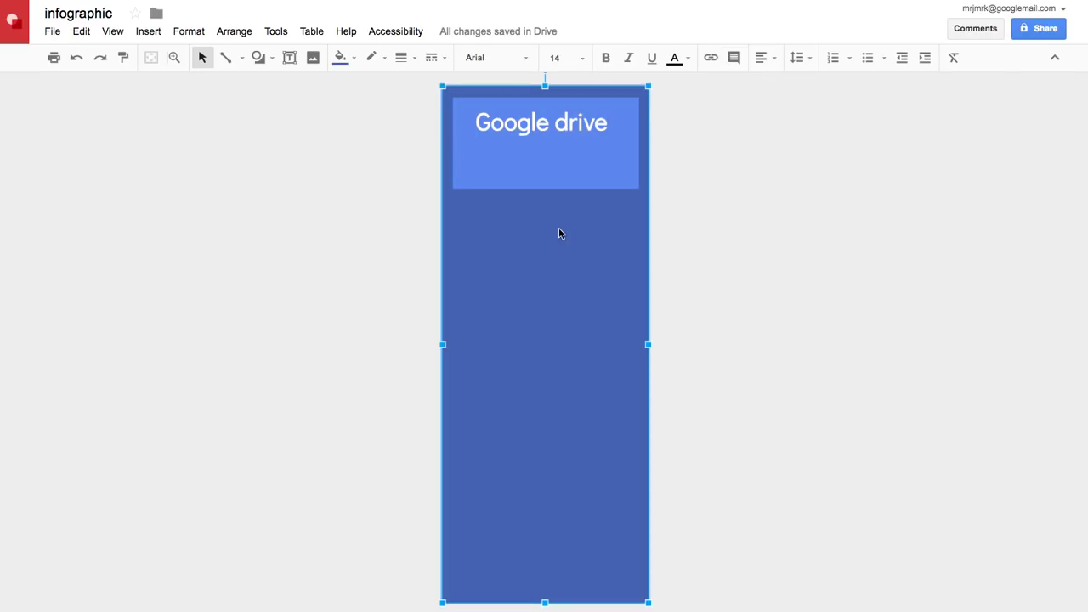
pyautogui.click(541, 174)
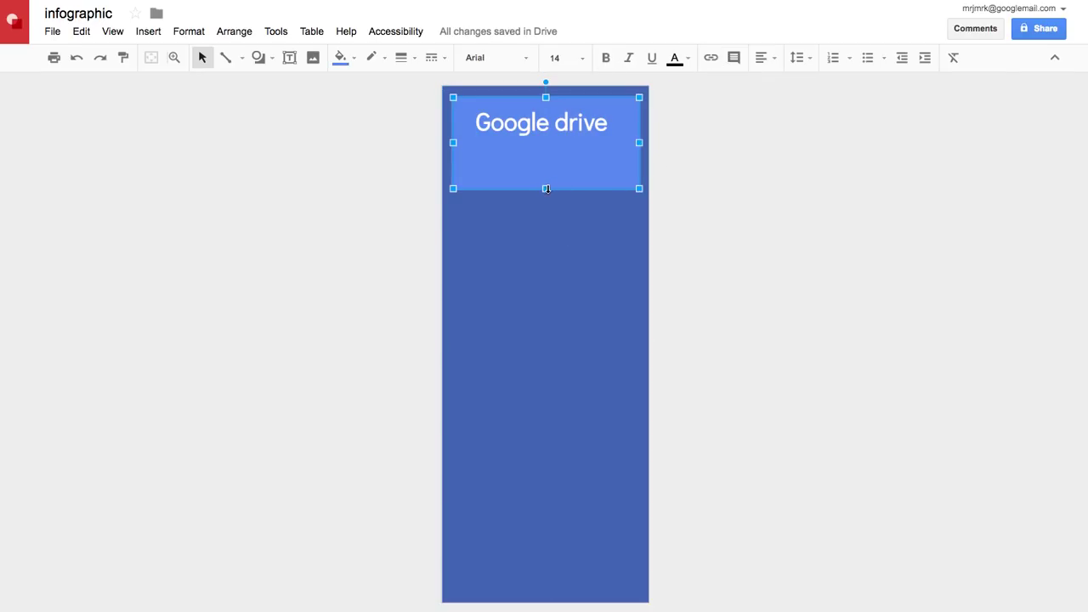
pyautogui.moveTo(547, 153); pyautogui.dragTo(546, 150)
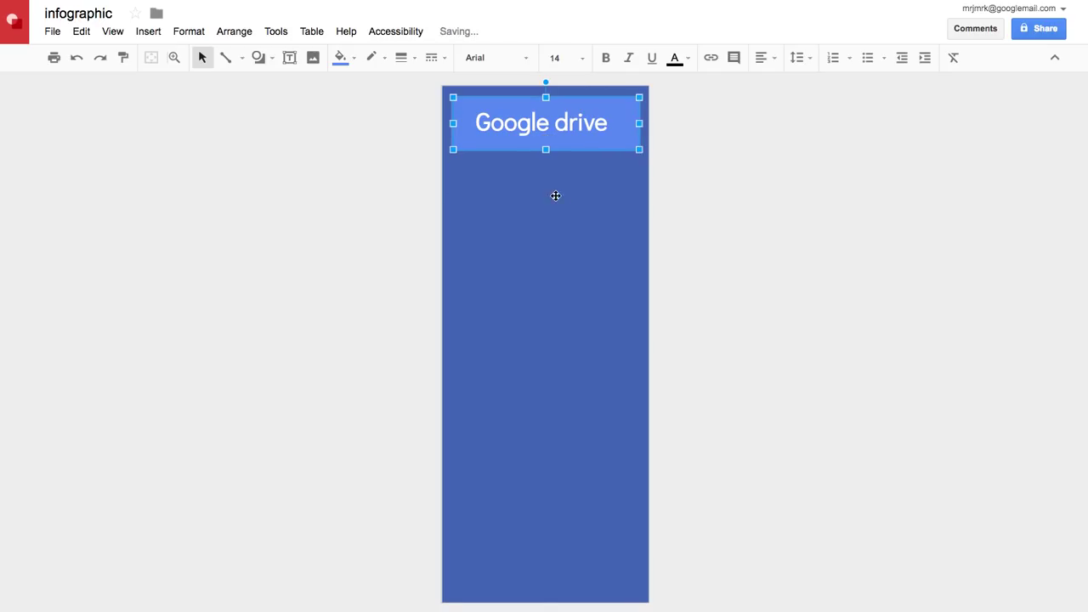
pyautogui.click(561, 204)
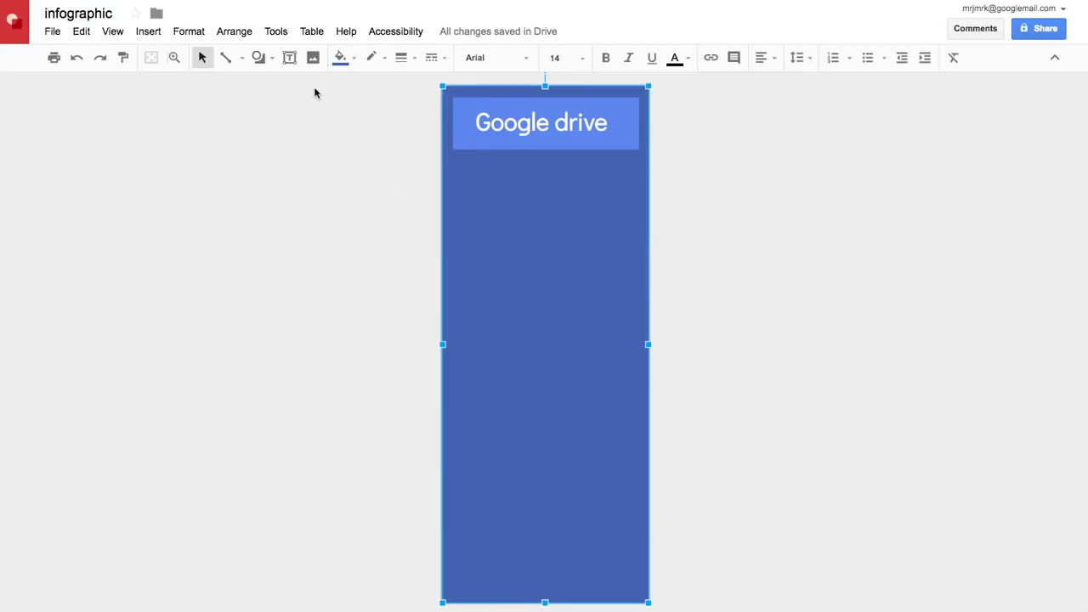
pyautogui.click(313, 62)
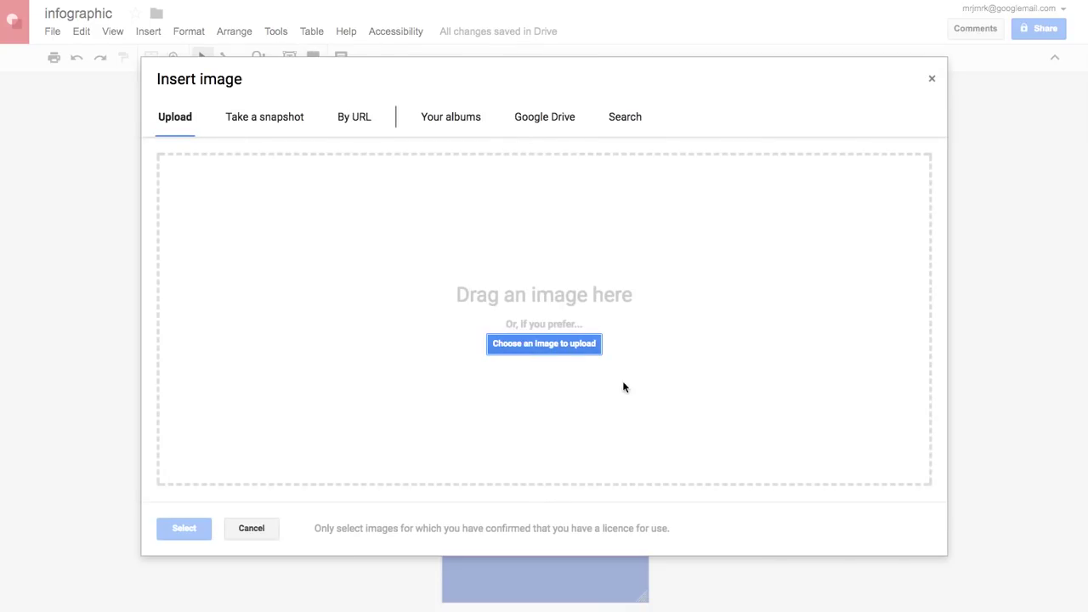
# Upload cloud-512.png, move it just below the header, and shrink it to a small size.
pyautogui.click(565, 348)
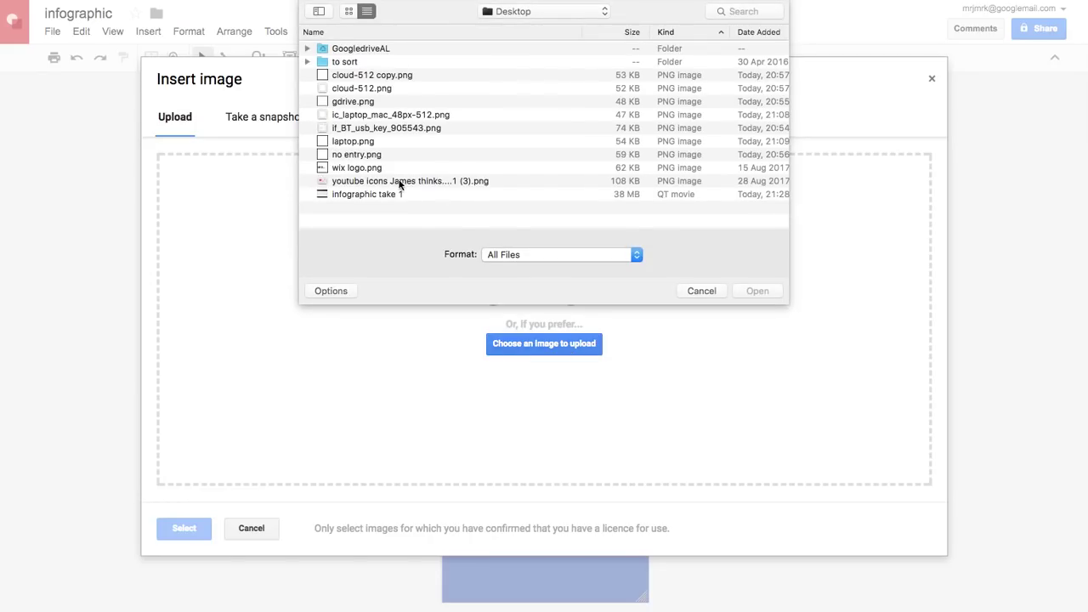
pyautogui.click(347, 89)
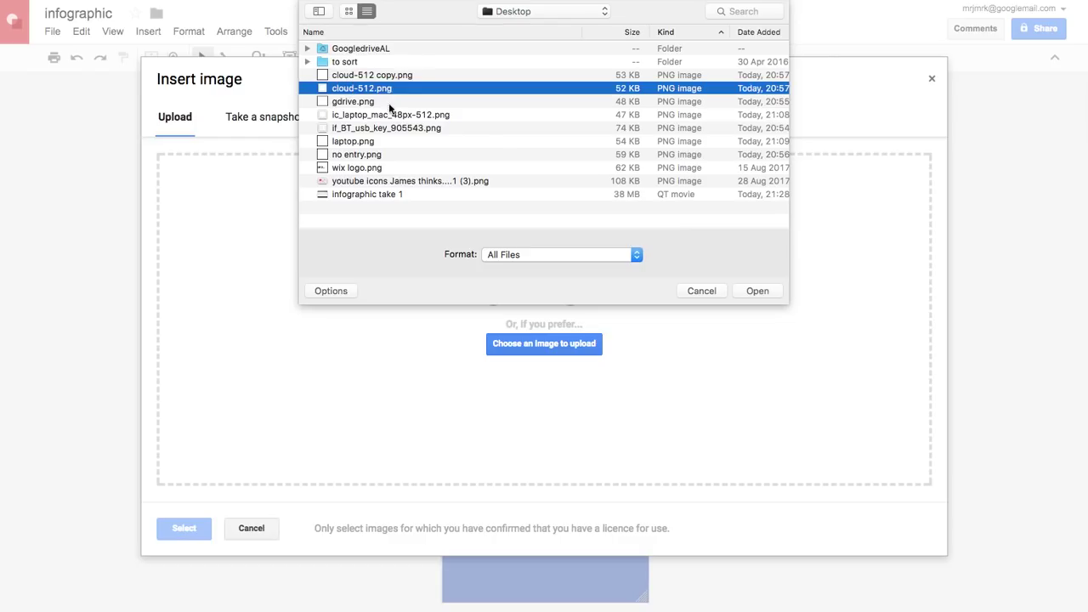
pyautogui.click(758, 291)
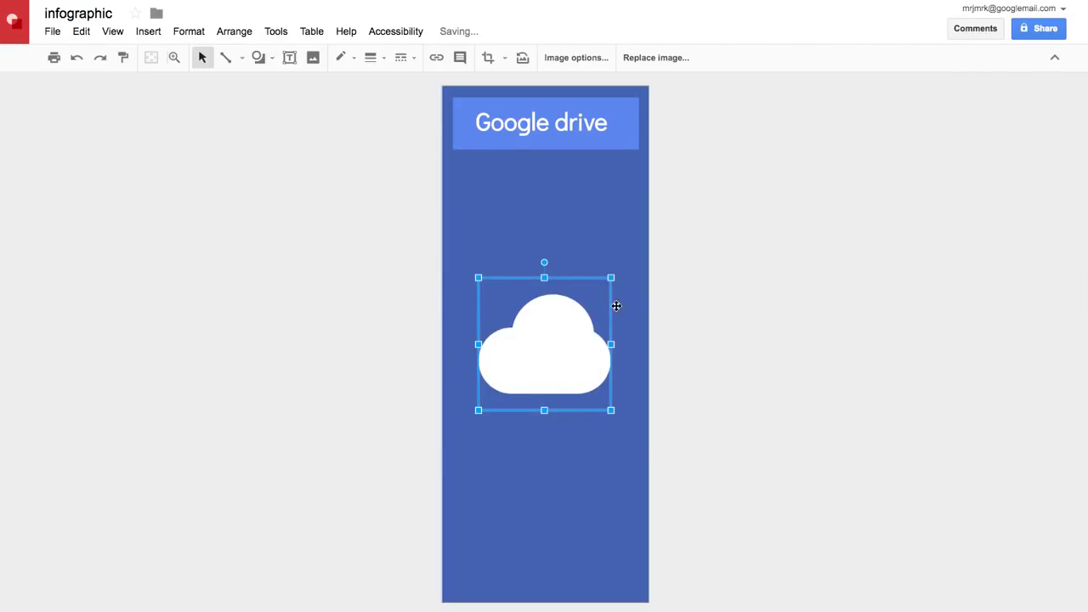
pyautogui.moveTo(544, 343); pyautogui.dragTo(548, 240)
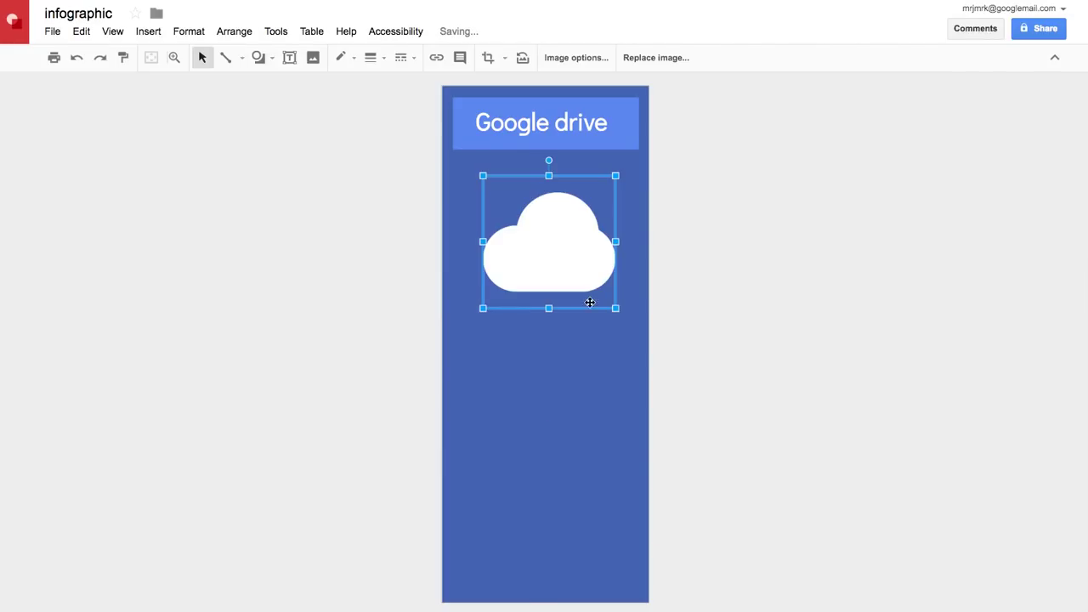
pyautogui.moveTo(616, 311); pyautogui.dragTo(538, 230)
pyautogui.click(558, 247)
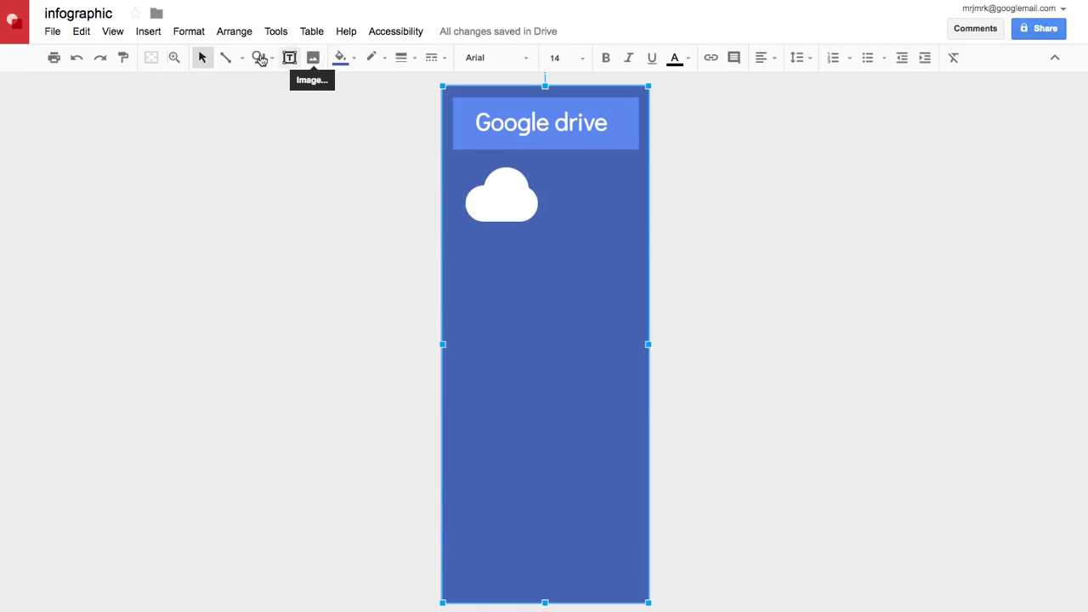
# Upload laptop.png, shrink it, and place it directly beneath the cloud.
pyautogui.click(313, 63)
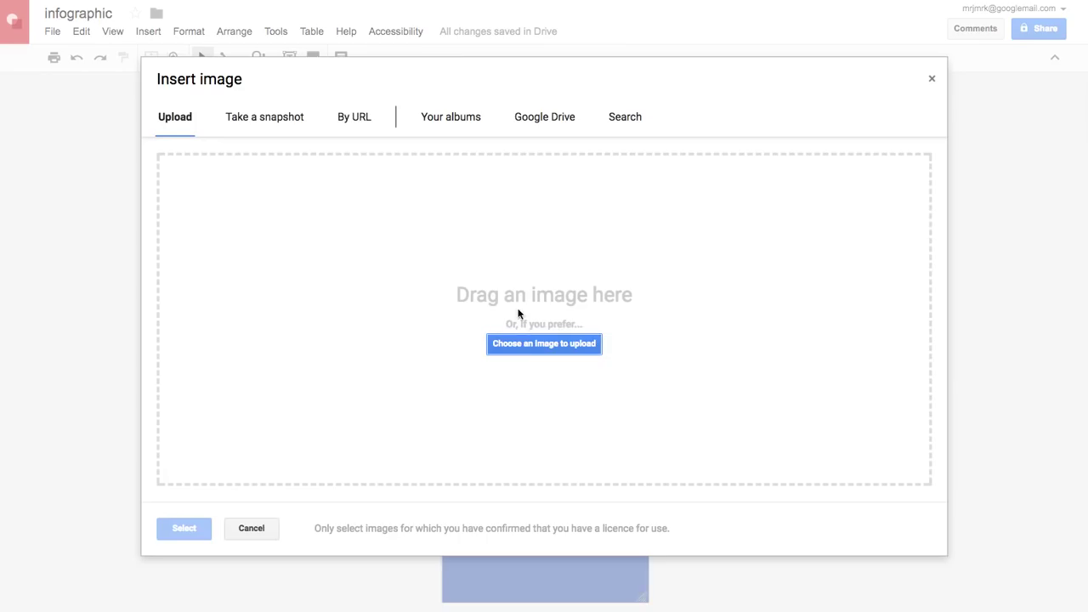
pyautogui.click(538, 345)
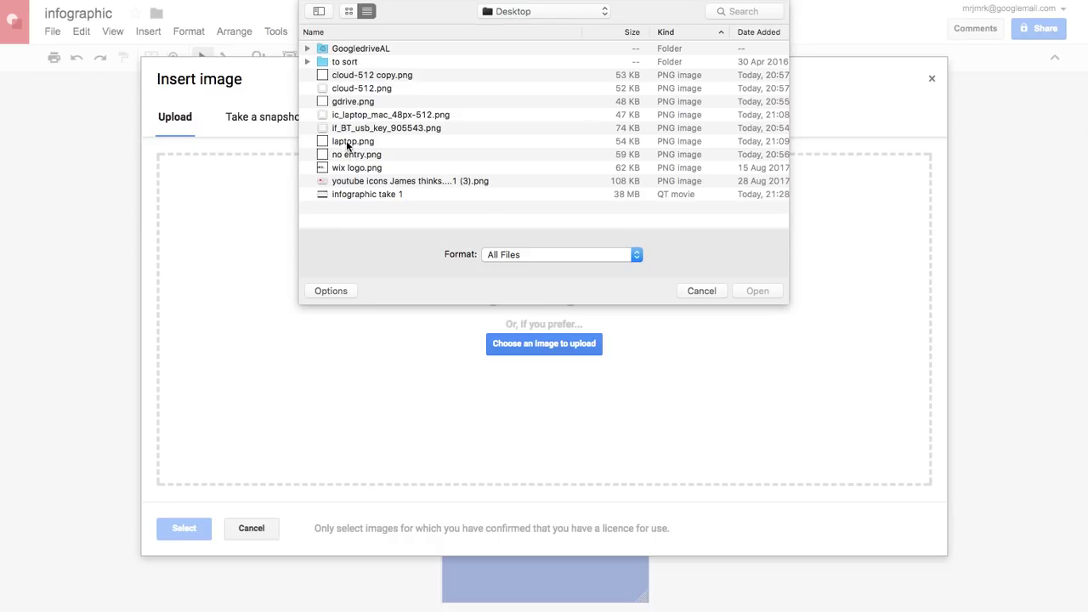
pyautogui.click(352, 141)
pyautogui.click(768, 293)
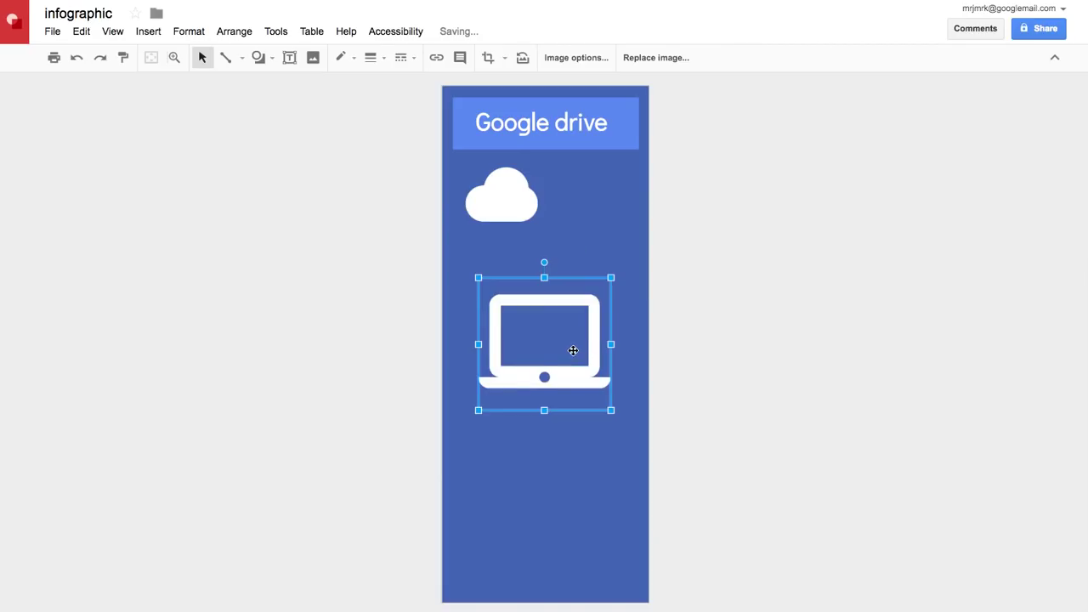
pyautogui.moveTo(610, 408); pyautogui.dragTo(561, 351)
pyautogui.moveTo(505, 312)
pyautogui.mouseDown()
pyautogui.moveTo(487, 272)
pyautogui.moveTo(514, 307)
pyautogui.mouseUp()
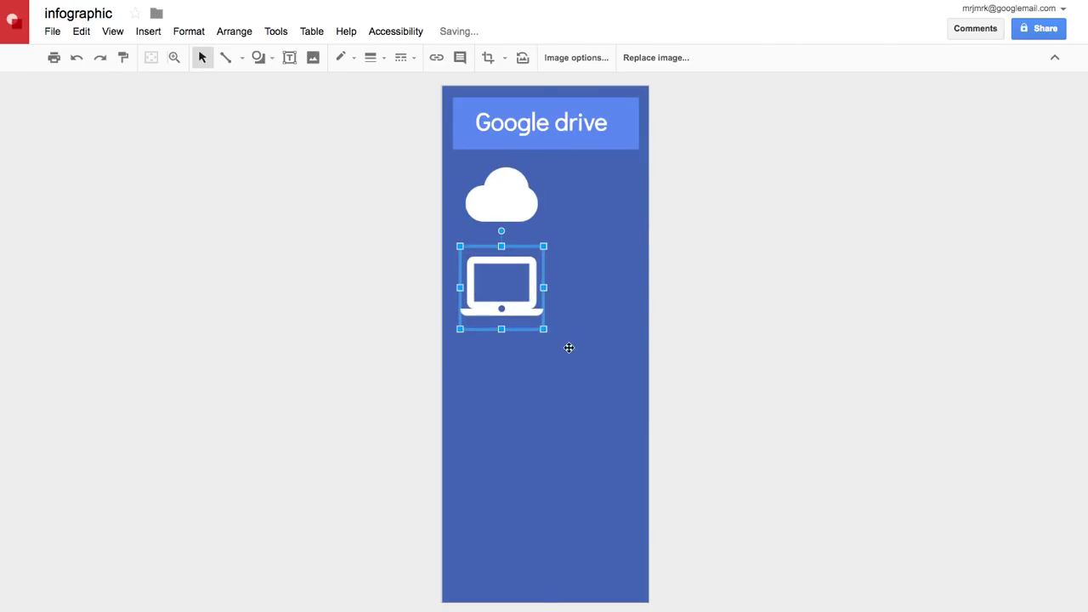
pyautogui.click(627, 353)
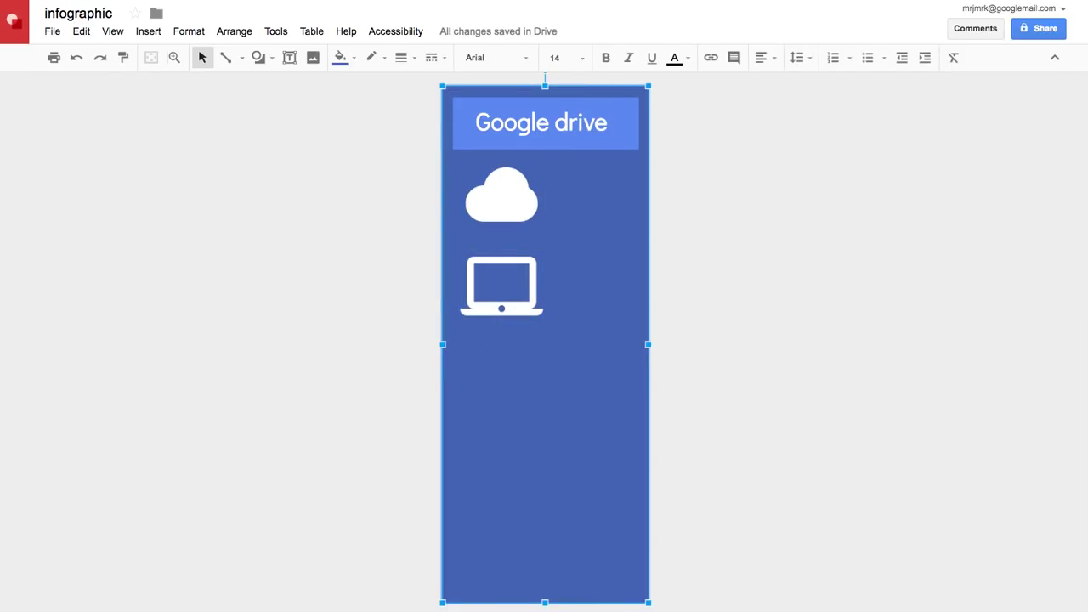
# Drop the Drive logo below the laptop, shrink it, and align cloud, laptop and logo in a column.
pyautogui.moveTo(1084, 275); pyautogui.dragTo(515, 365)
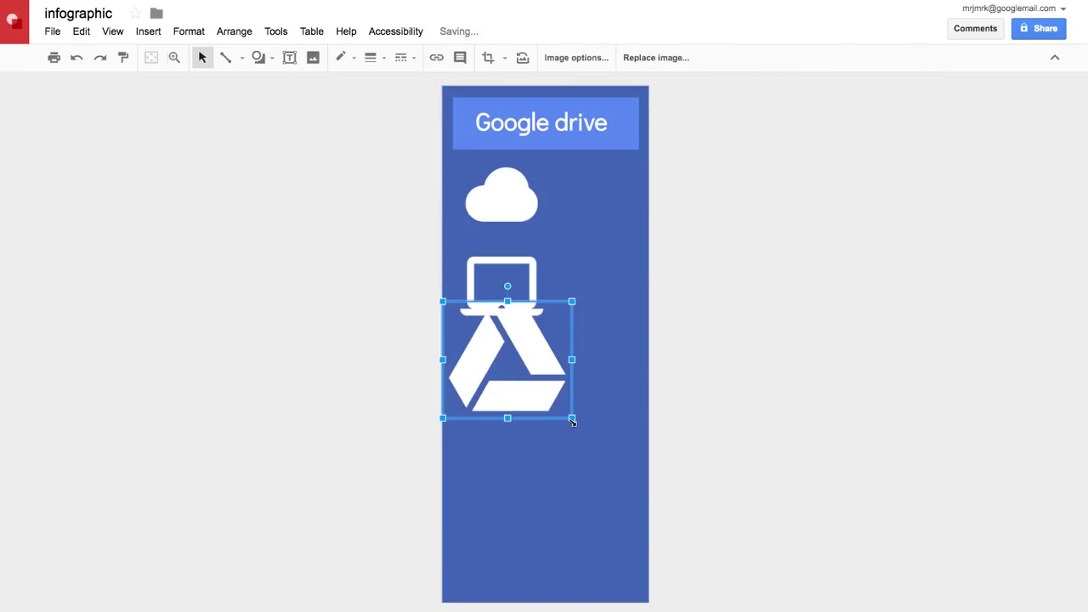
pyautogui.moveTo(573, 421); pyautogui.dragTo(532, 416)
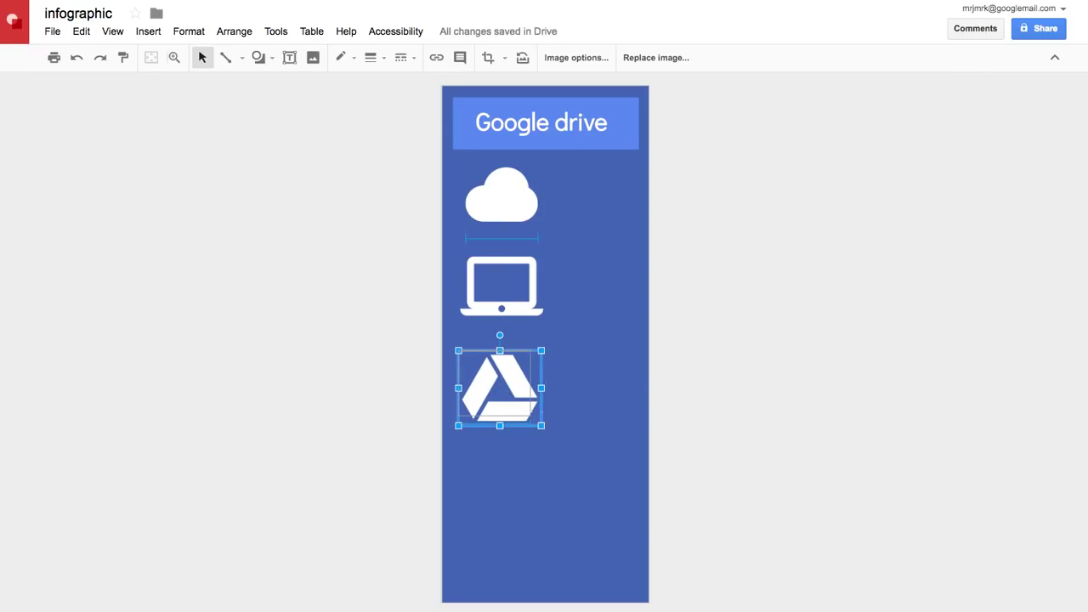
pyautogui.moveTo(510, 310)
pyautogui.mouseDown()
pyautogui.moveTo(504, 299)
pyautogui.moveTo(544, 320)
pyautogui.moveTo(533, 309)
pyautogui.moveTo(496, 312)
pyautogui.mouseUp()
pyautogui.moveTo(494, 198); pyautogui.dragTo(486, 206)
pyautogui.moveTo(487, 394)
pyautogui.mouseDown()
pyautogui.moveTo(482, 380)
pyautogui.moveTo(509, 395)
pyautogui.mouseUp()
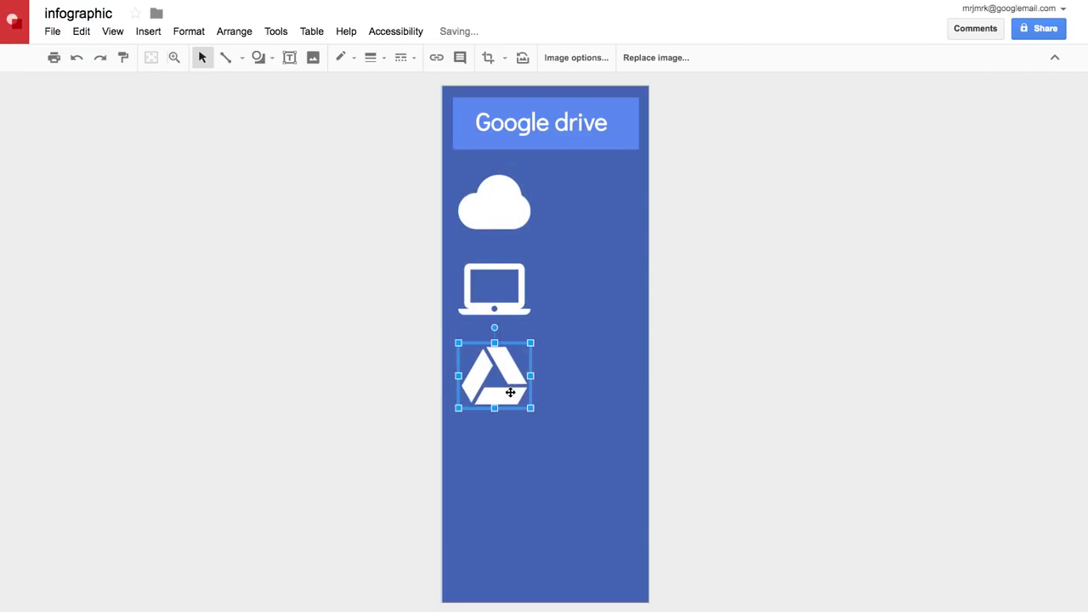
pyautogui.moveTo(493, 286); pyautogui.dragTo(493, 277)
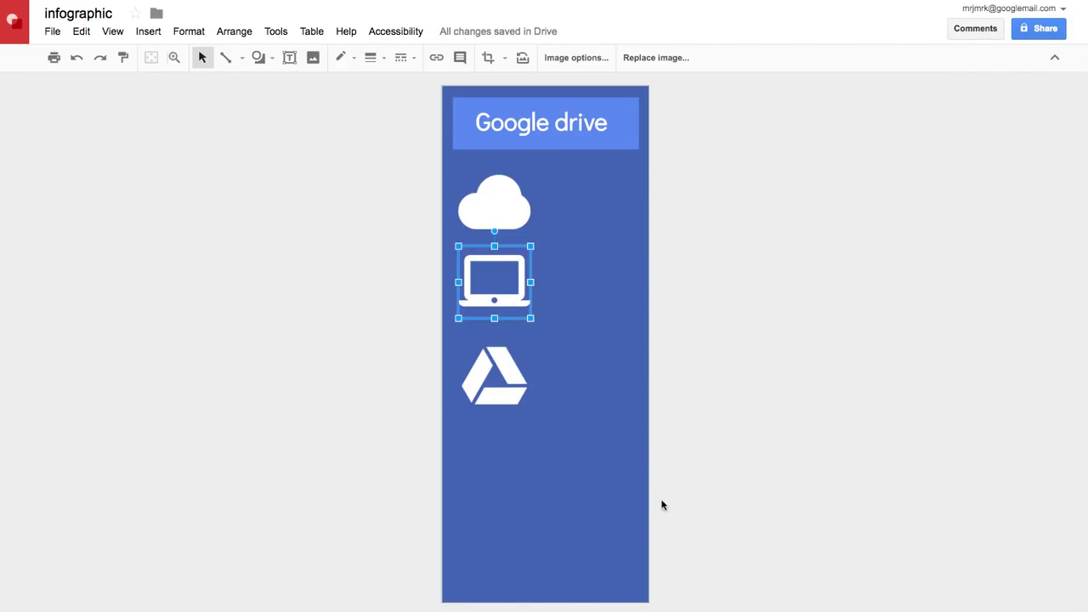
pyautogui.click(567, 289)
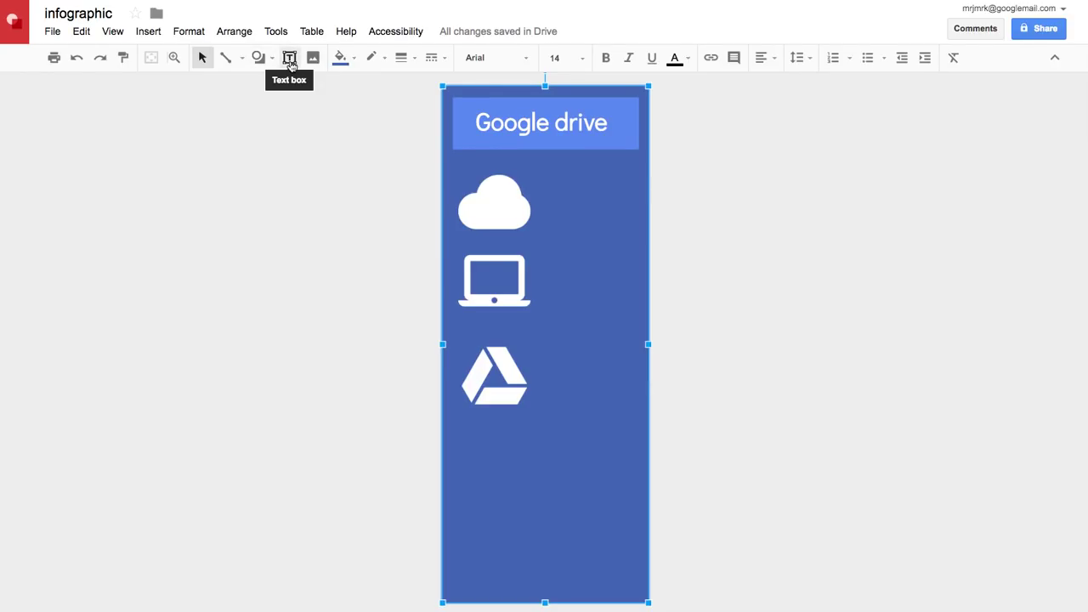
# Draw a box to the right of the cloud and label it 'Cloud storage'.
pyautogui.click(259, 58)
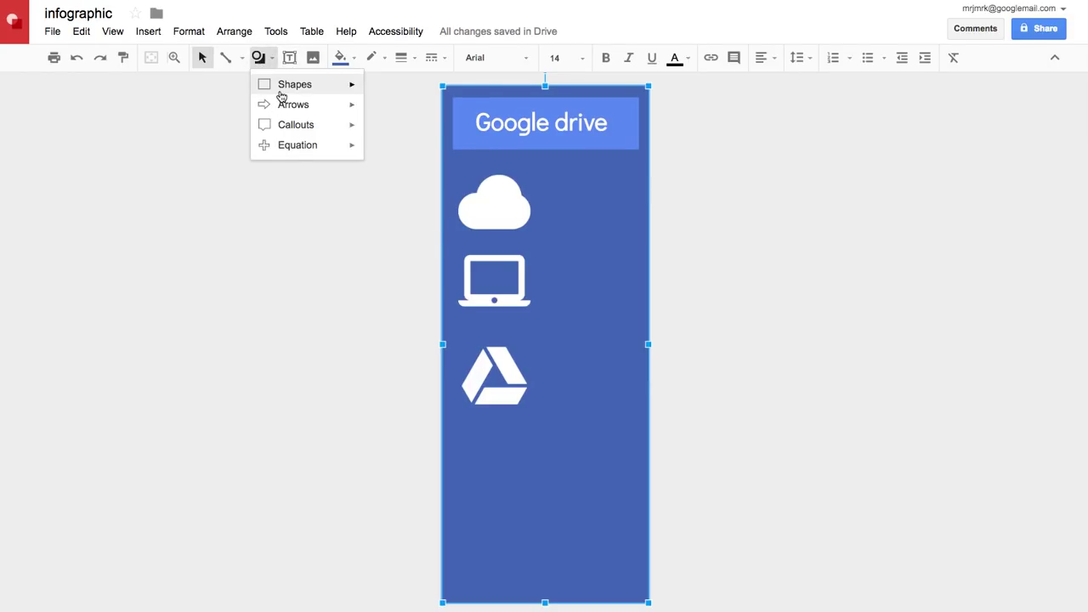
pyautogui.moveTo(281, 96)
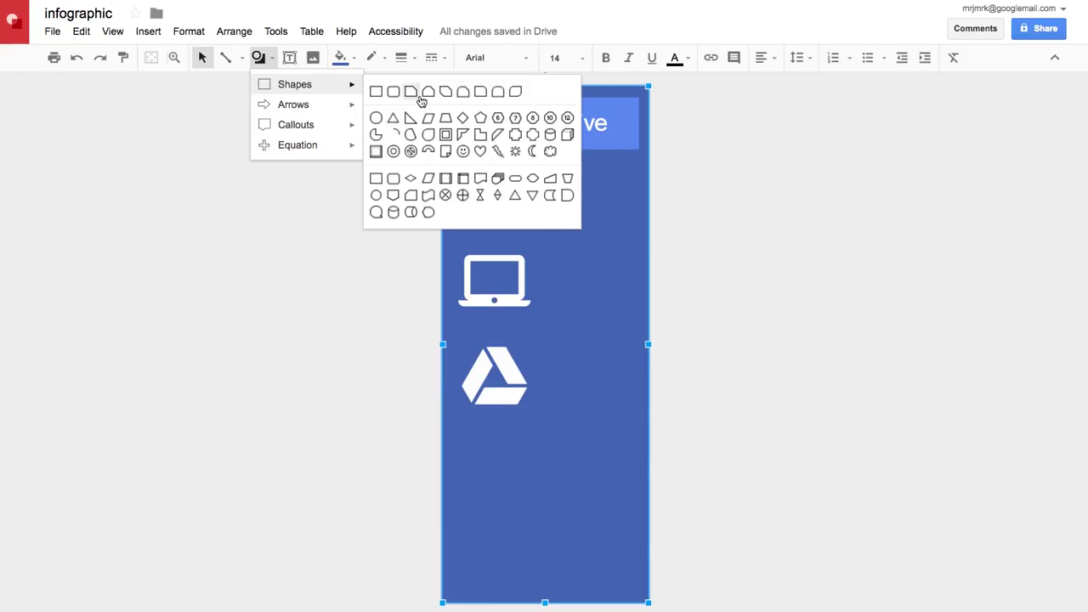
pyautogui.click(379, 116)
pyautogui.moveTo(565, 181); pyautogui.dragTo(620, 234)
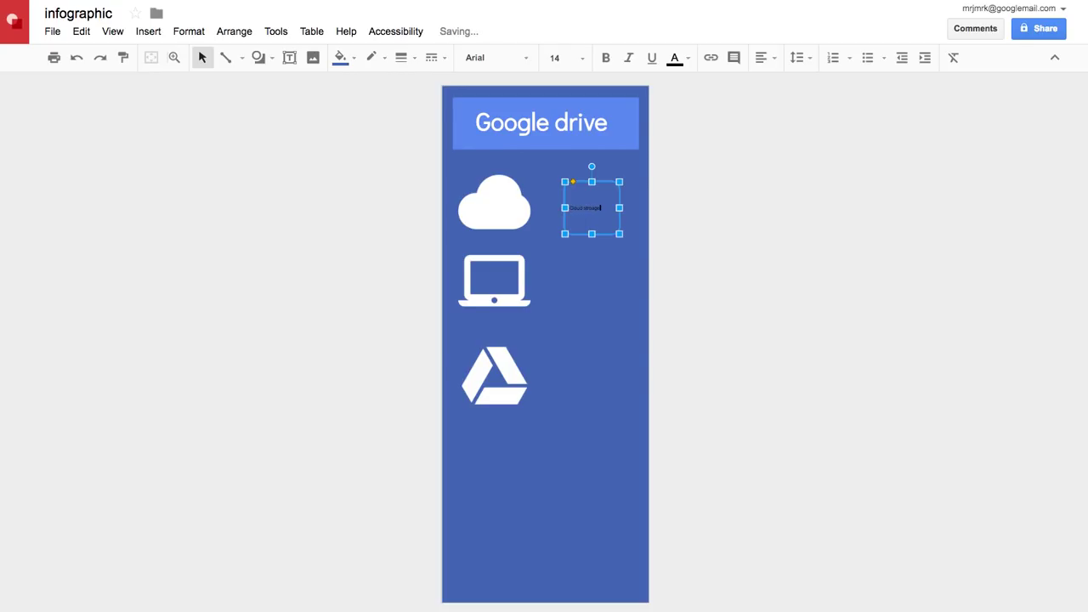
pyautogui.tripleClick(581, 211)
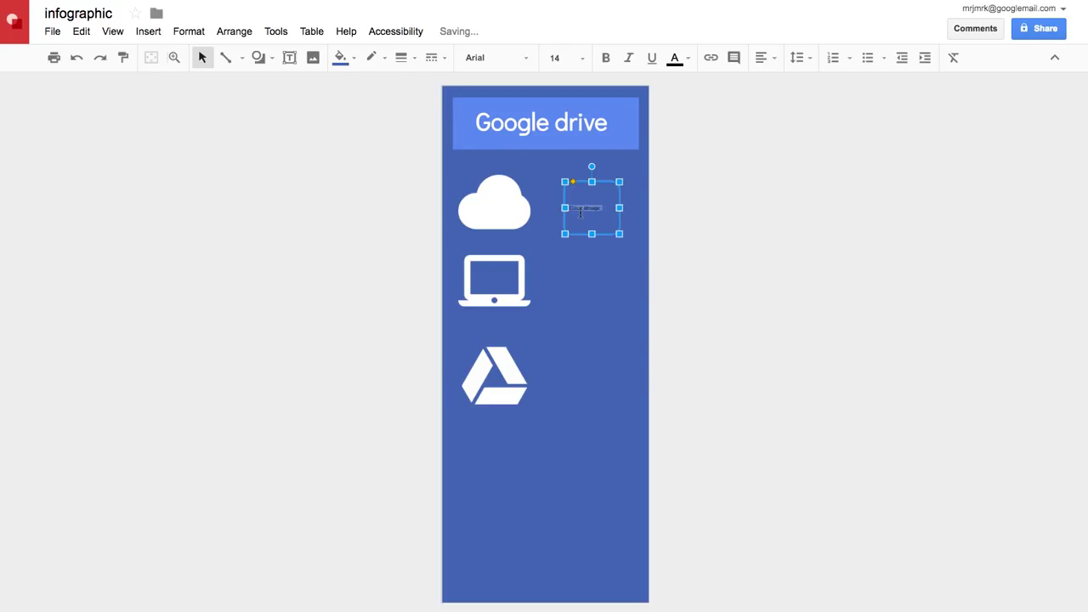
# Make the Cloud storage label text white and 48 points.
pyautogui.click(675, 58)
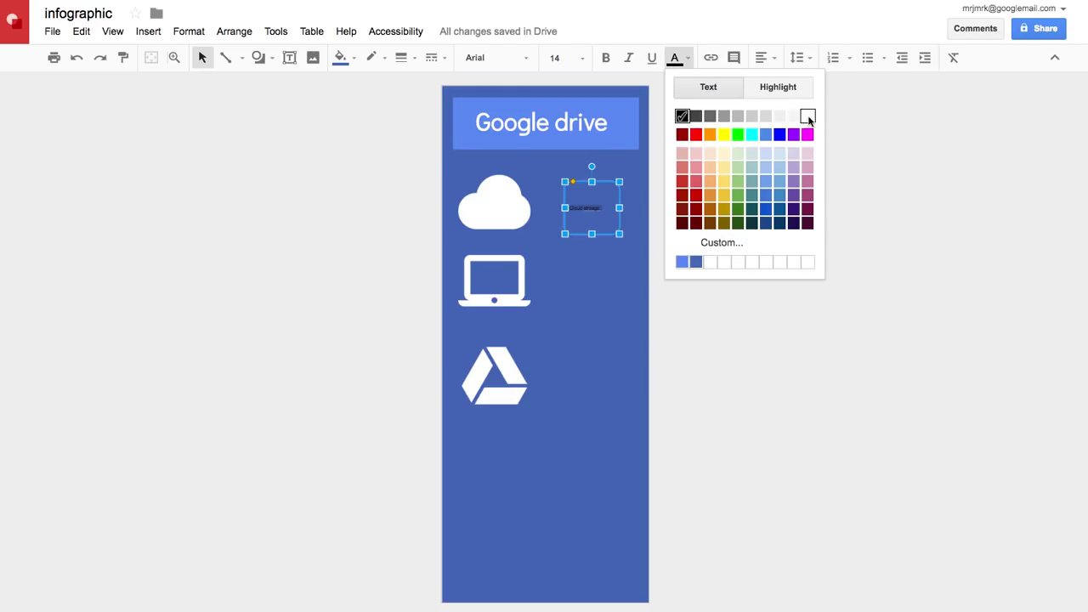
pyautogui.click(808, 120)
pyautogui.click(583, 60)
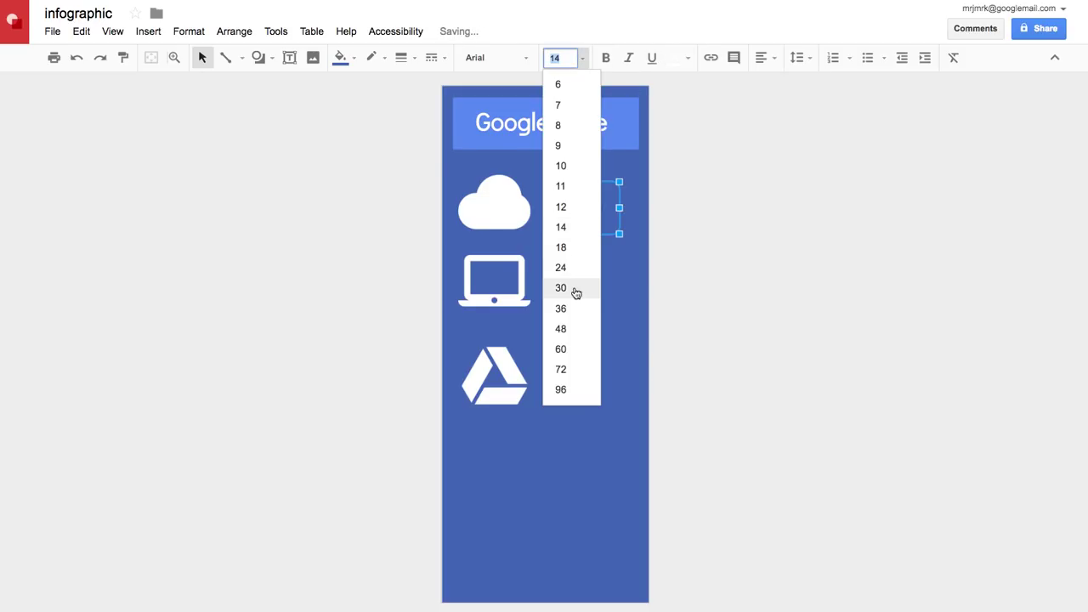
pyautogui.click(574, 228)
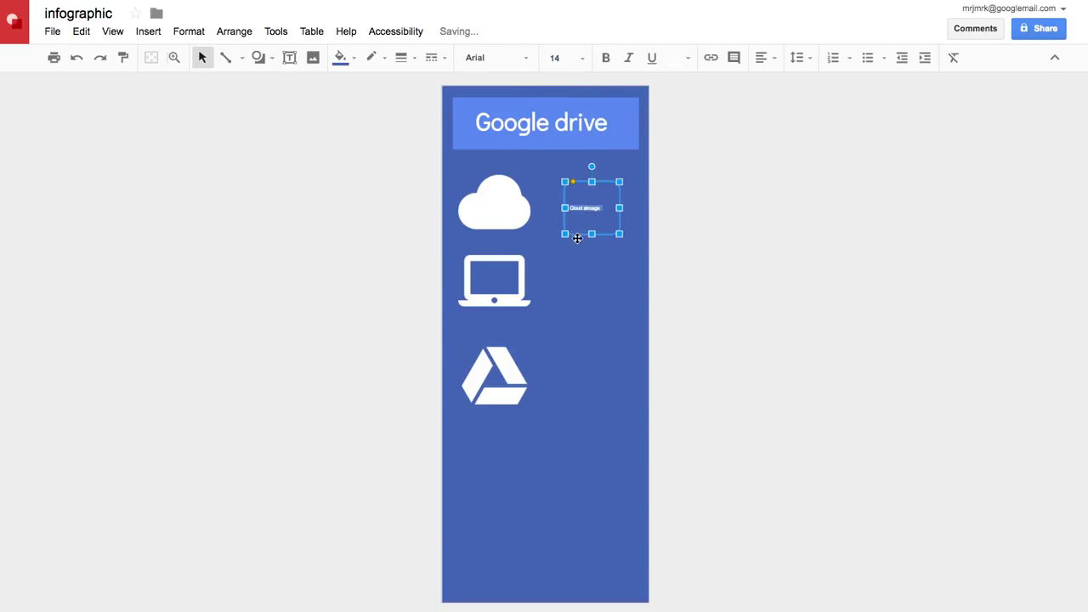
pyautogui.click(582, 57)
pyautogui.click(575, 330)
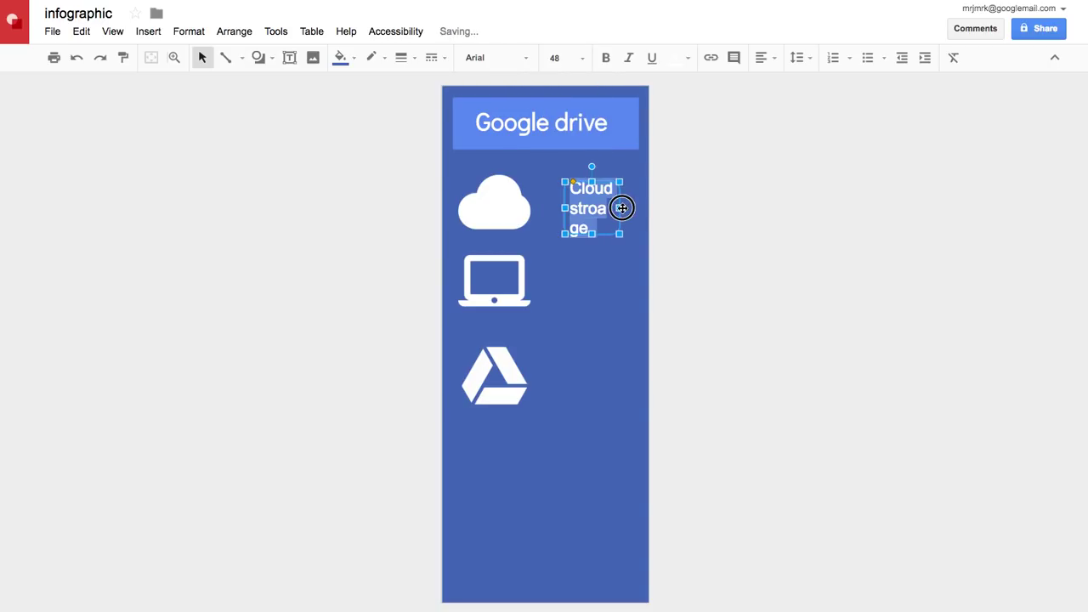
# Widen the label box, correct 'stroage' to 'storage', and nudge the label up and left.
pyautogui.moveTo(619, 209); pyautogui.dragTo(648, 209)
pyautogui.rightClick(597, 218)
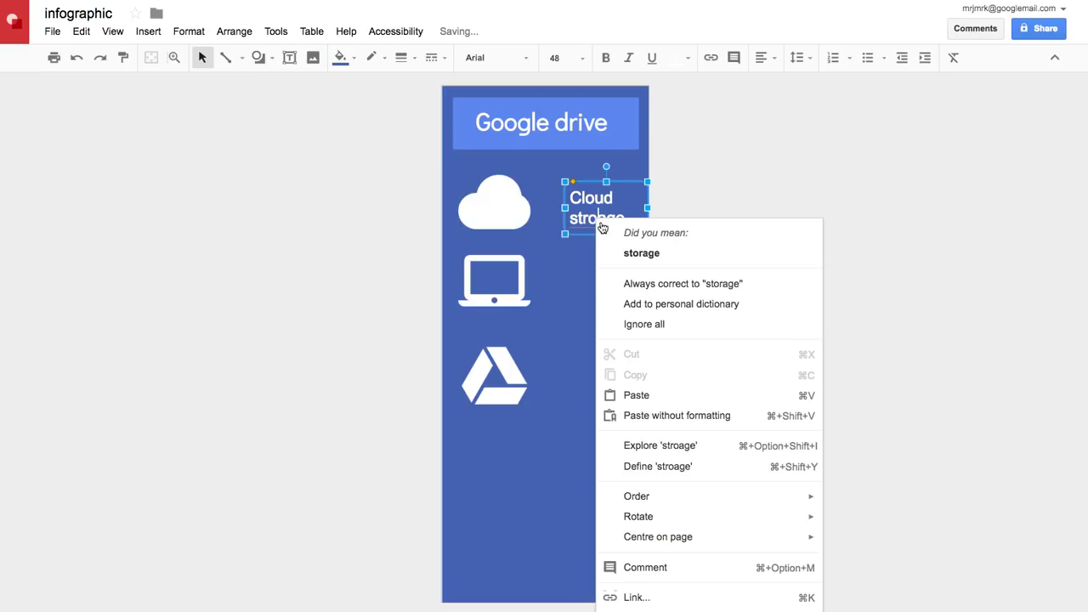
pyautogui.click(638, 250)
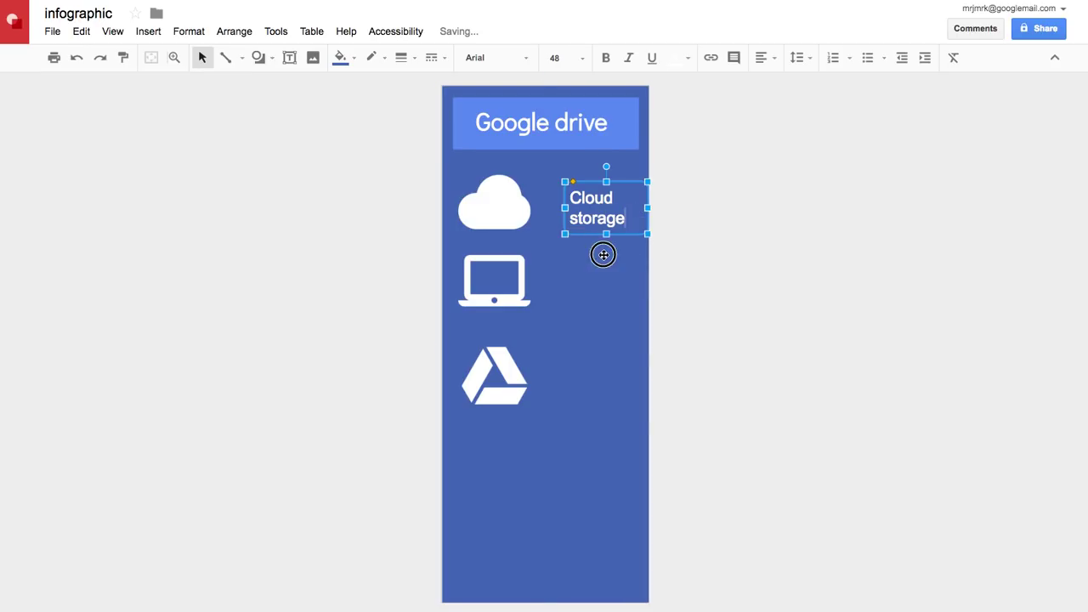
pyautogui.click(603, 252)
pyautogui.click(595, 206)
pyautogui.moveTo(597, 187); pyautogui.dragTo(587, 178)
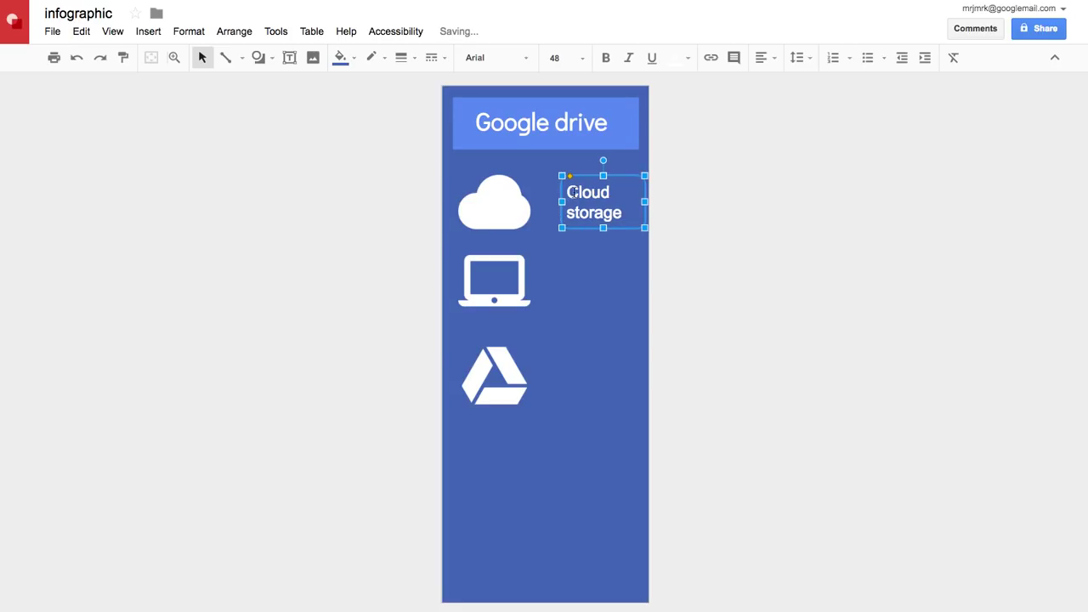
pyautogui.moveTo(573, 194); pyautogui.dragTo(623, 214)
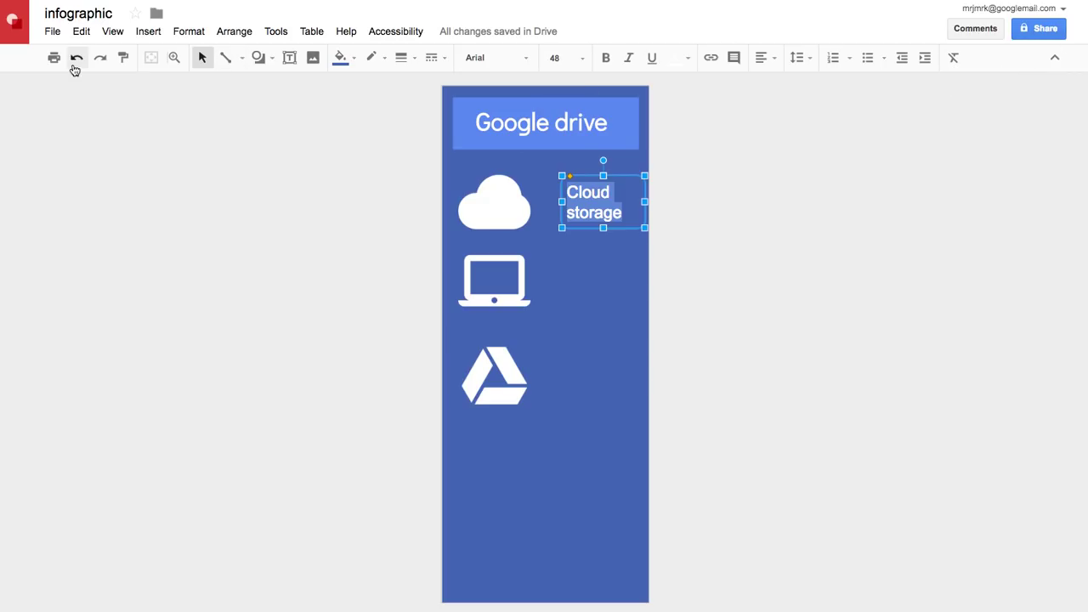
# Check the sharing settings, then show the File menu's Download as formats (PDF, JPEG, PNG, SVG).
pyautogui.click(1045, 33)
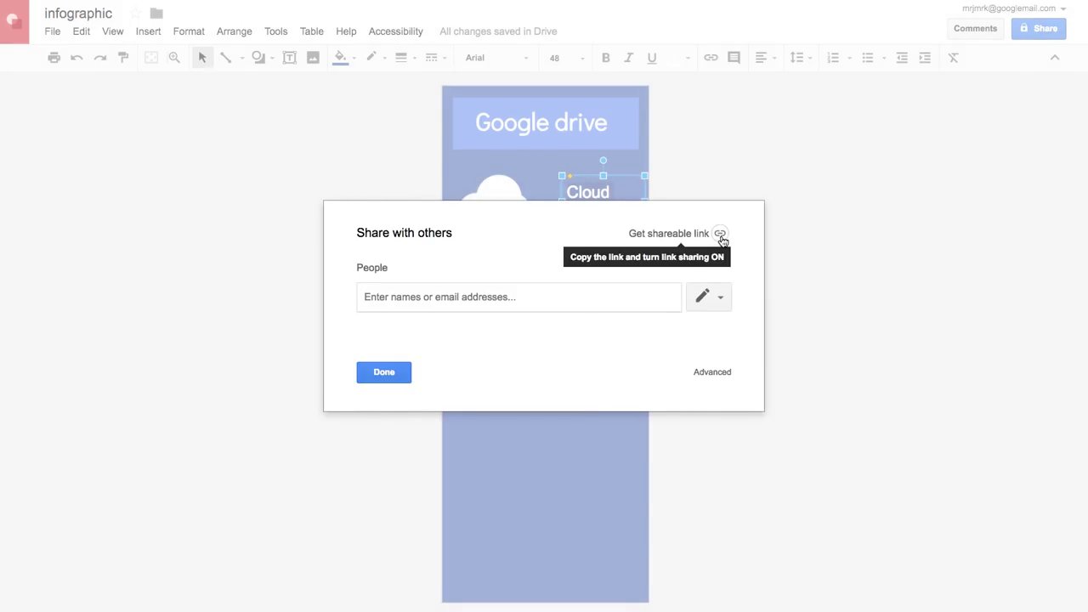
pyautogui.click(395, 377)
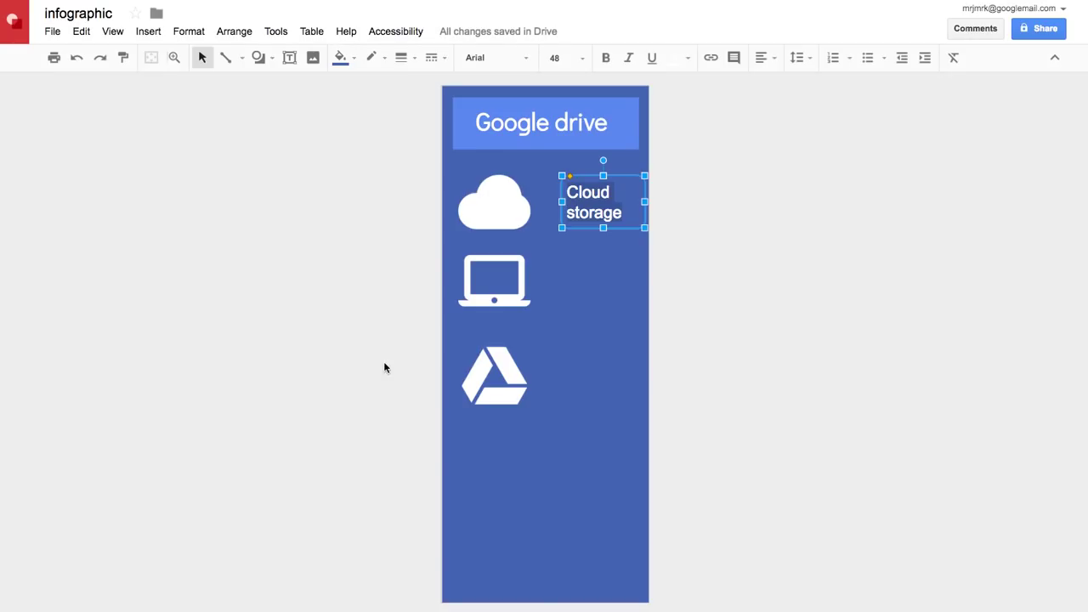
pyautogui.click(51, 31)
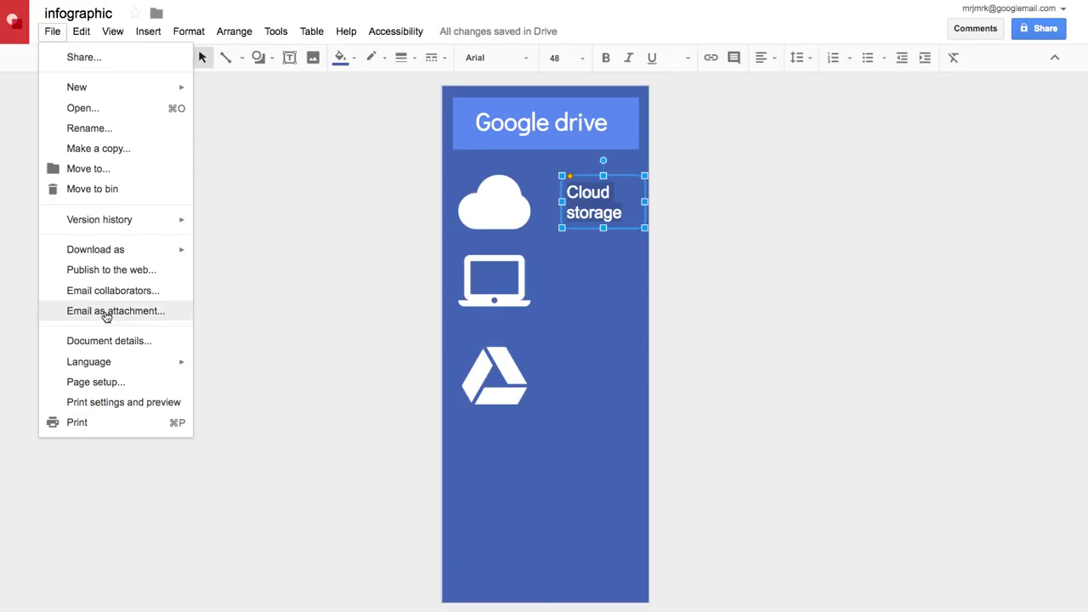
pyautogui.moveTo(111, 253)
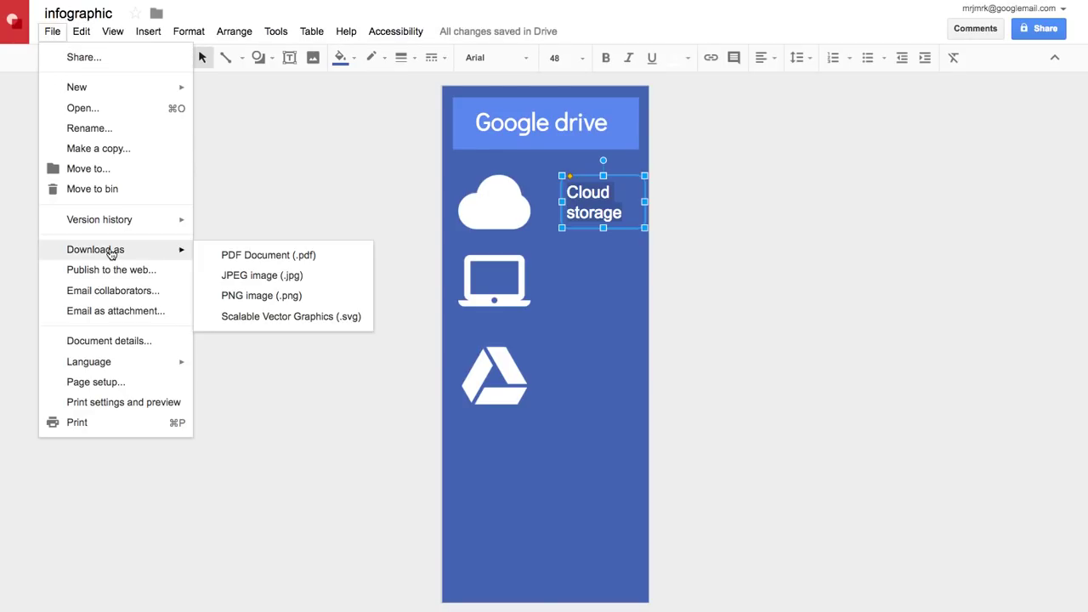